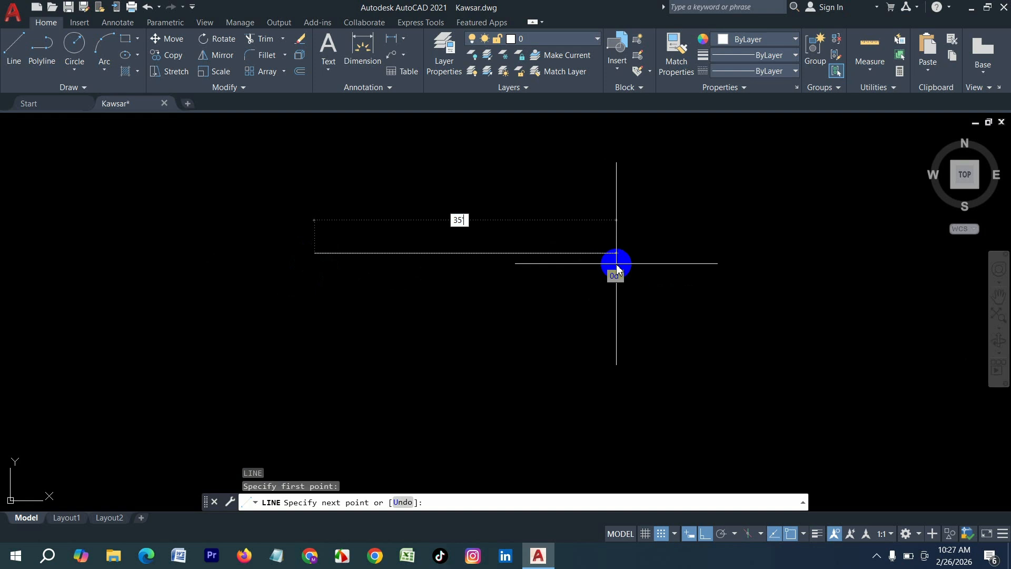
# Step: Complete the 35' horizontal line and draw a 35' vertical line straight down from its left endpoint
pyautogui.press('Return')
pyautogui.press('Return')
pyautogui.click(315, 253)
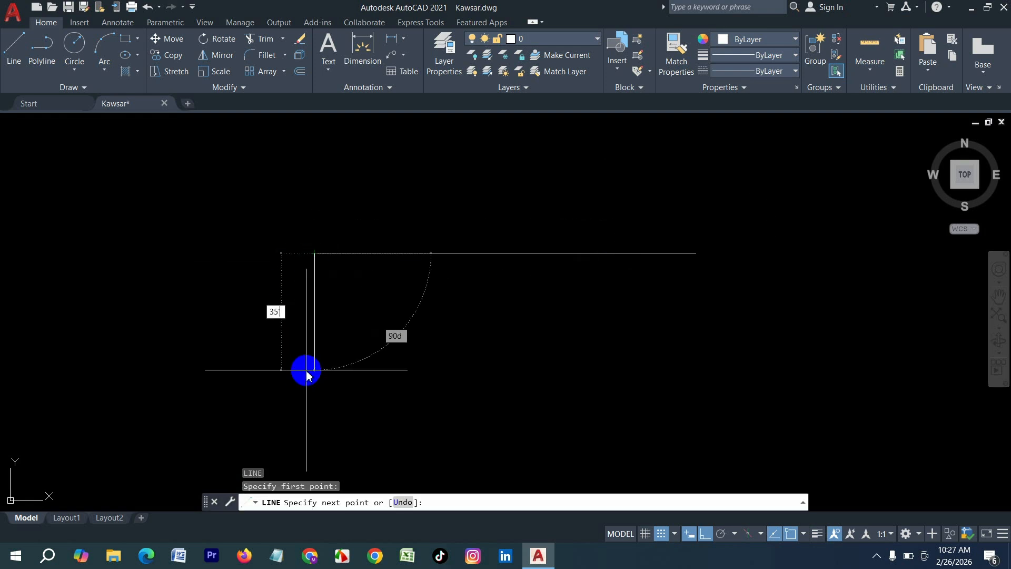
pyautogui.write("35'")
pyautogui.press('Return')
pyautogui.press('Return')
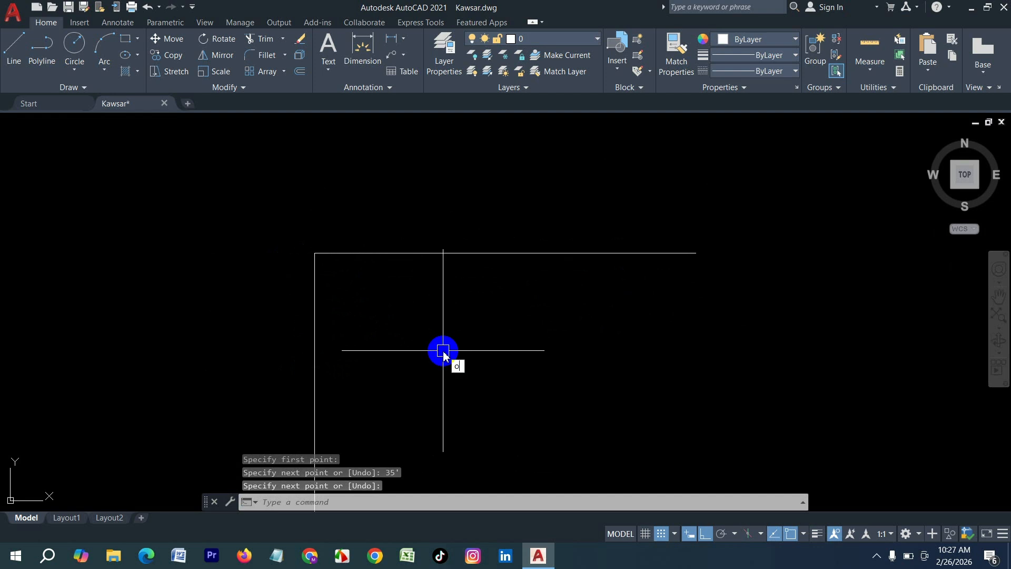
# Step: Offset the vertical line and the horizontal line 5" inward to form the left and top walls
pyautogui.write('o')
pyautogui.press('Return')
pyautogui.write('5')
pyautogui.press('Return')
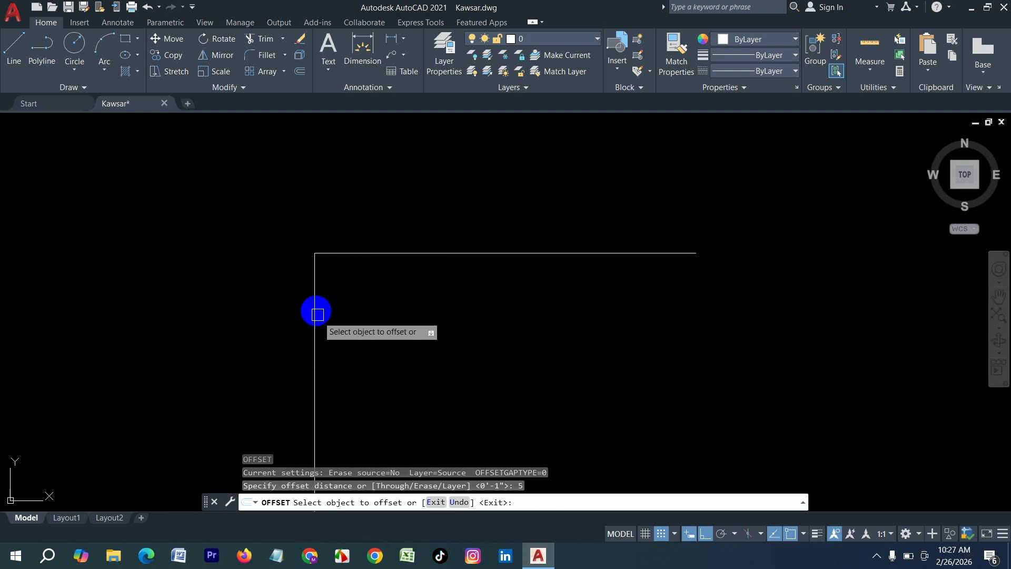
pyautogui.click(316, 315)
pyautogui.click(507, 323)
pyautogui.click(422, 254)
pyautogui.click(422, 295)
pyautogui.press('Return')
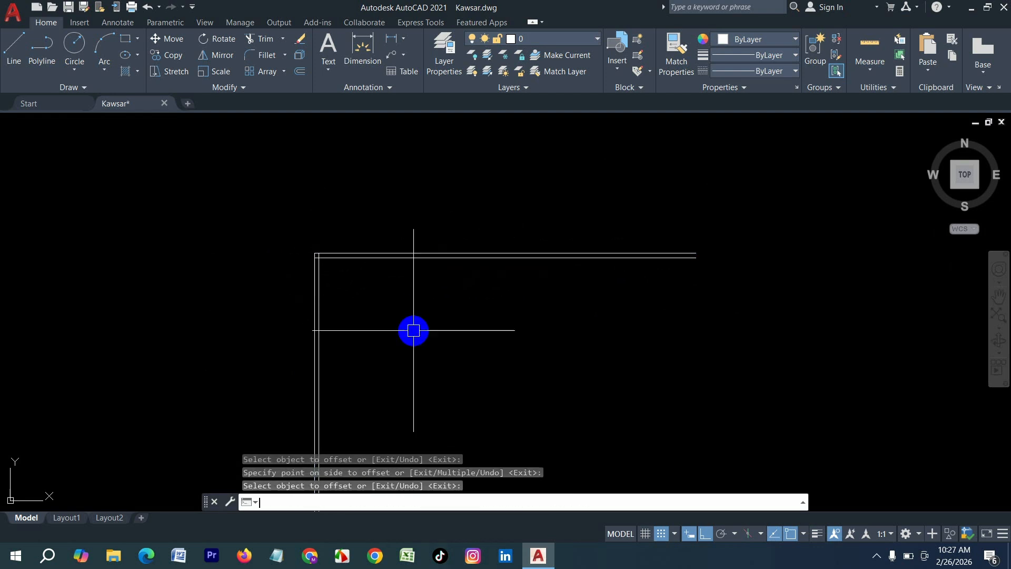
# Step: Offset the inner face of the left wall 12' to the right for the first room width
pyautogui.press('Return')
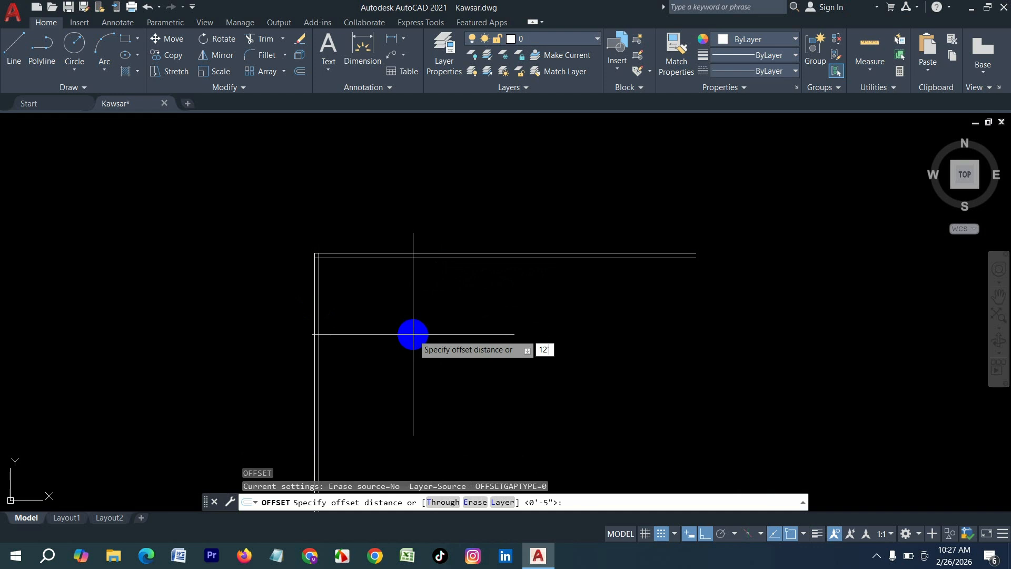
pyautogui.press('Return')
pyautogui.click(320, 288)
pyautogui.click(548, 336)
pyautogui.press('Return')
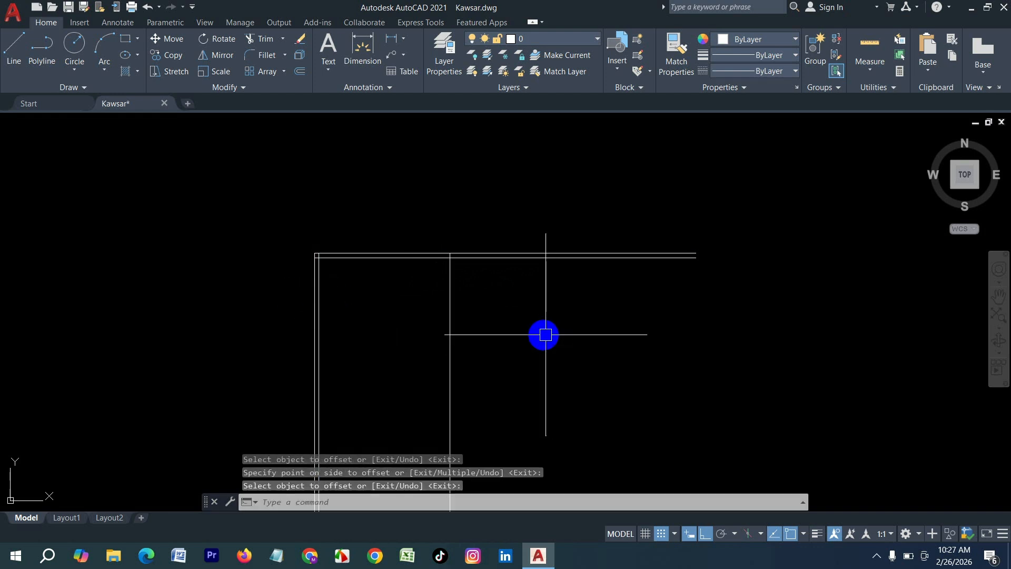
# Step: Offset the new vertical line 5" to the right to form the first partition wall
pyautogui.press('Return')
pyautogui.write('5')
pyautogui.press('Return')
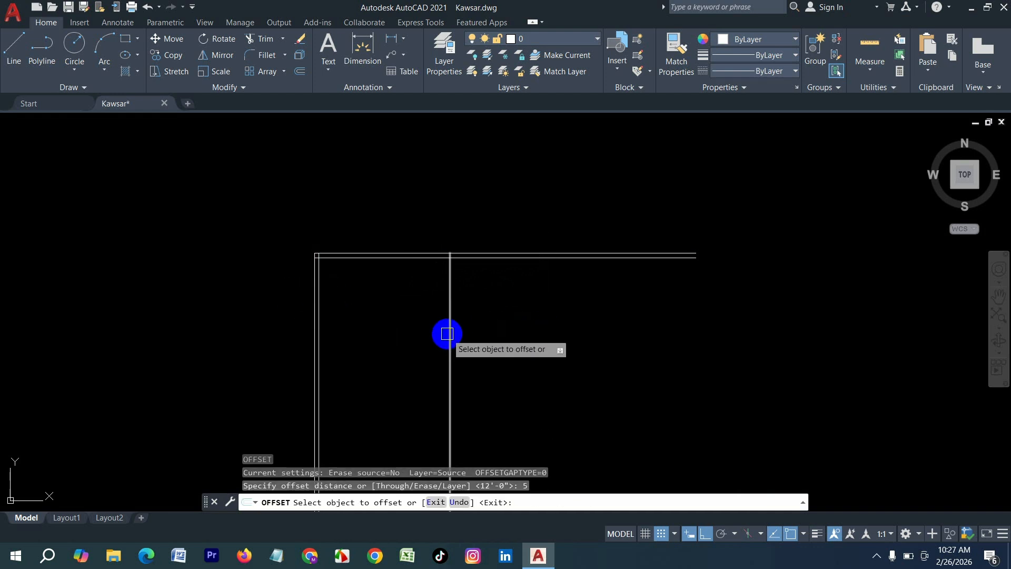
pyautogui.click(448, 333)
pyautogui.click(655, 339)
pyautogui.press('Return')
# Step: Offset the right face of the first partition 10' to the right for the middle room width
pyautogui.press('Return')
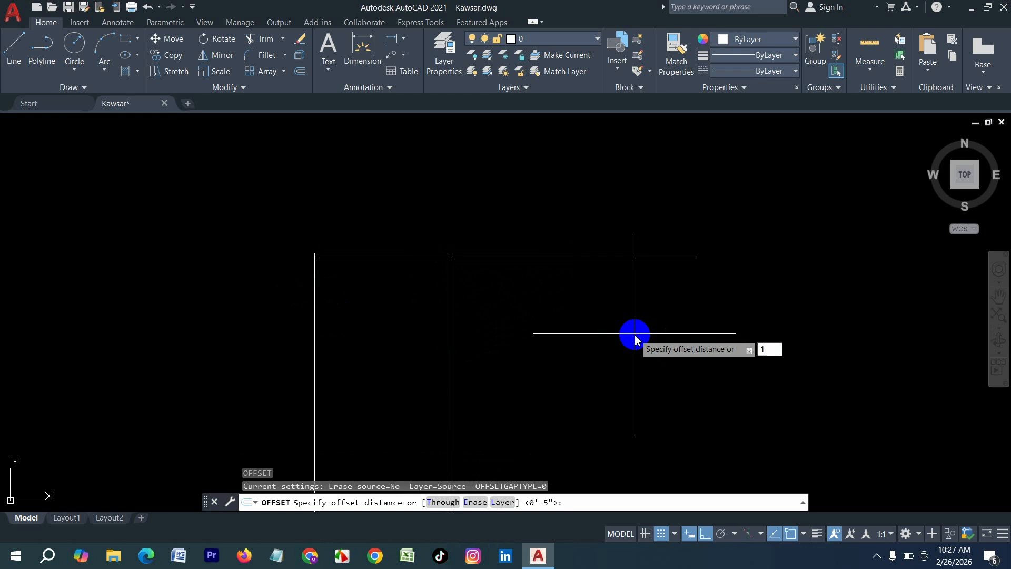
pyautogui.write("10'")
pyautogui.press('Return')
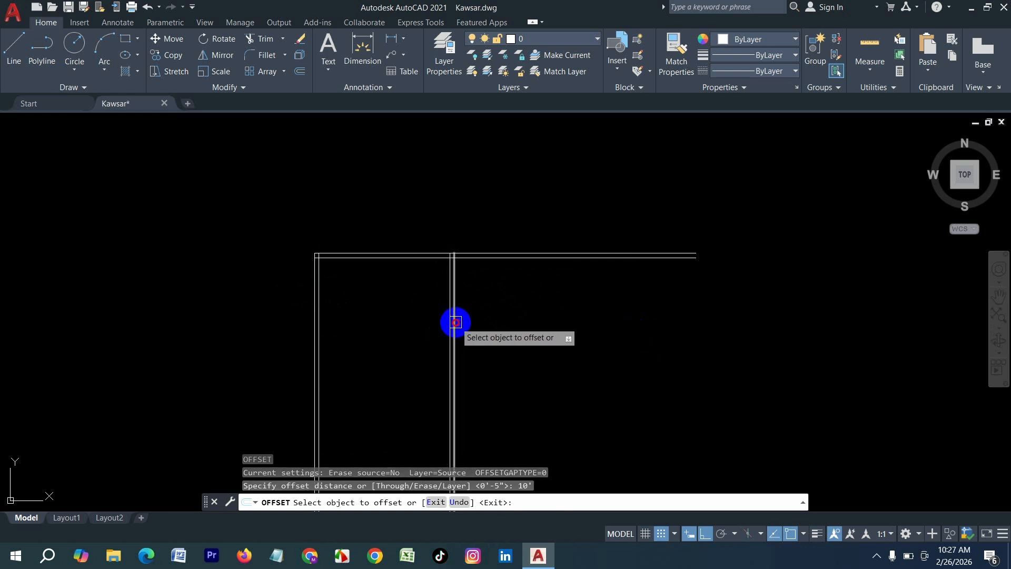
pyautogui.click(456, 322)
pyautogui.click(648, 346)
pyautogui.press('Return')
# Step: Offset the newest vertical line 5" to the right to form the second partition wall
pyautogui.press('Return')
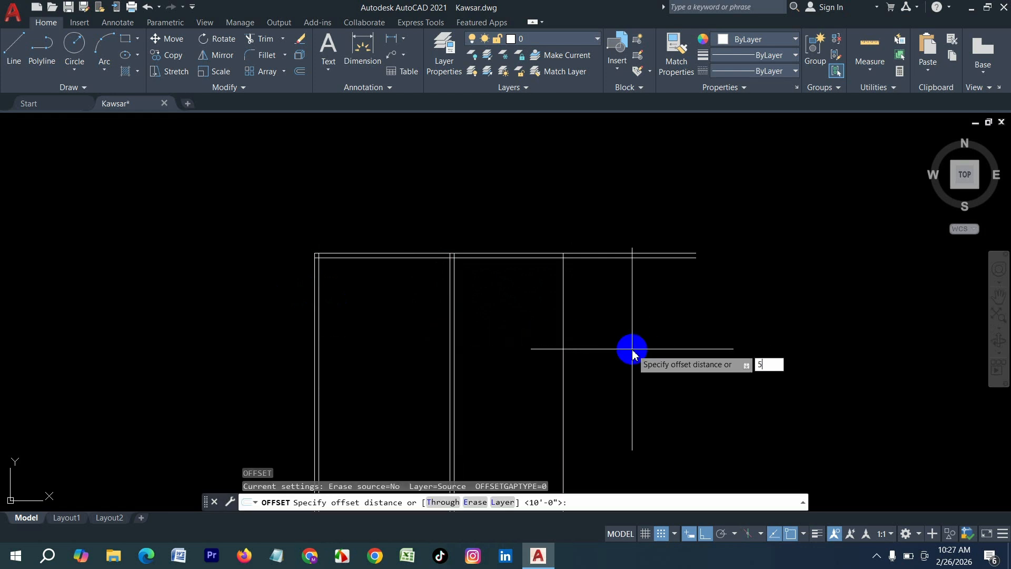
pyautogui.write('5')
pyautogui.press('Return')
pyautogui.click(564, 355)
pyautogui.click(731, 355)
pyautogui.press('Return')
# Step: Offset the right face of the second partition 12' to the right for the third room width
pyautogui.press('Return')
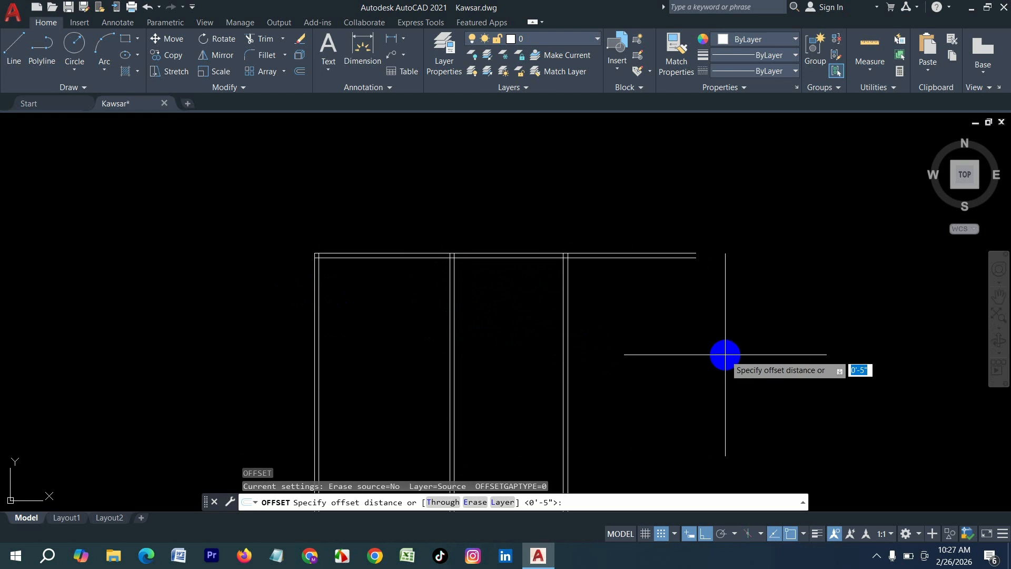
pyautogui.write("12'")
pyautogui.press('Return')
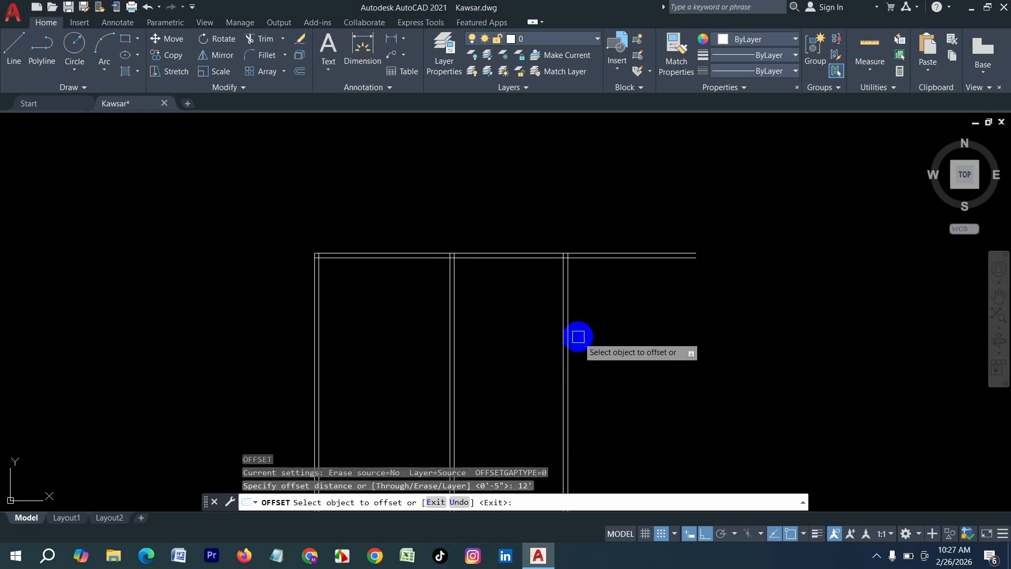
pyautogui.click(569, 325)
pyautogui.click(684, 329)
pyautogui.press('Return')
# Step: Offset the rightmost vertical line 5" outward to form the right exterior wall
pyautogui.press('Return')
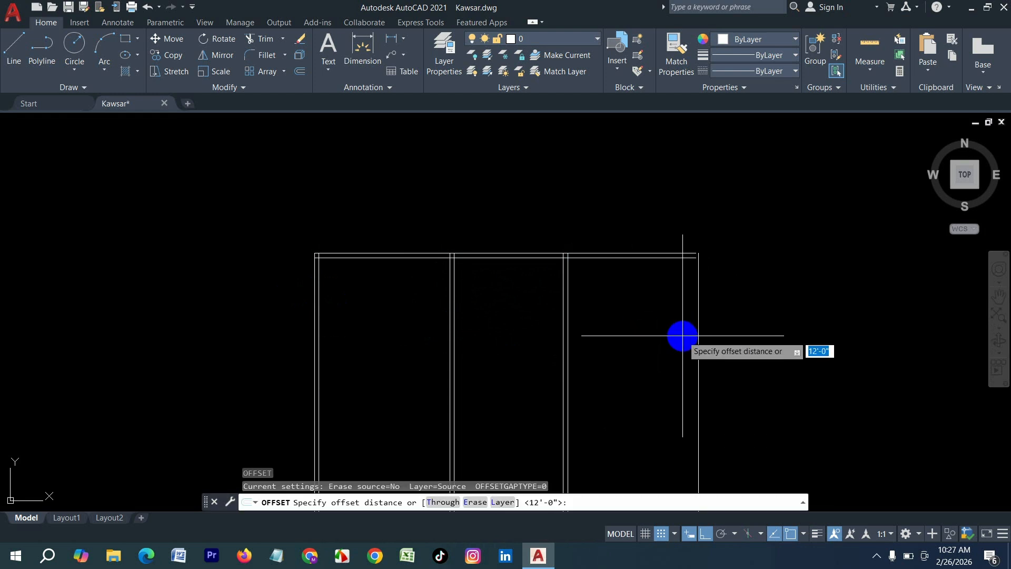
pyautogui.press('Return')
pyautogui.click(702, 321)
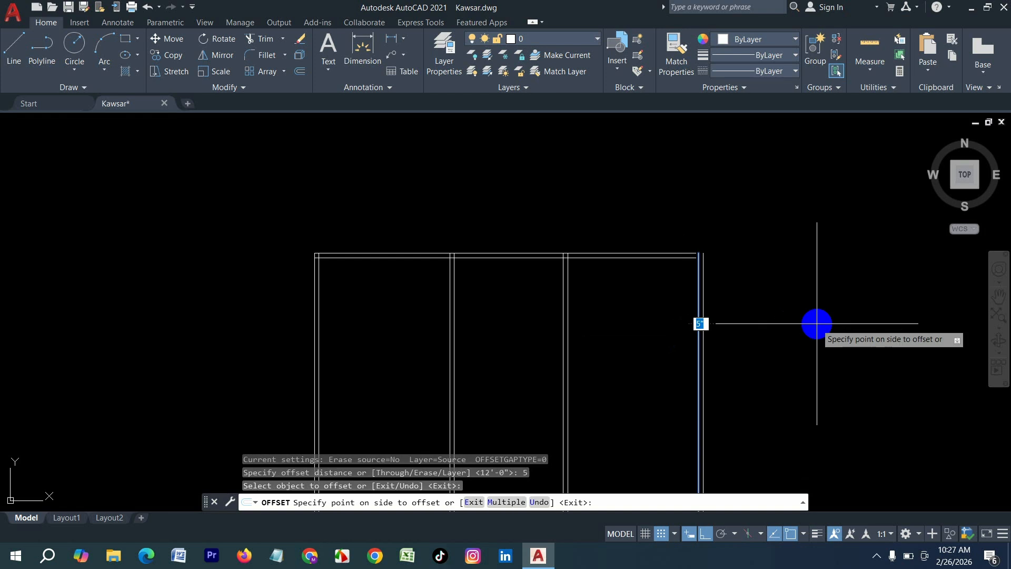
pyautogui.click(815, 323)
pyautogui.press('Escape')
pyautogui.press('Escape')
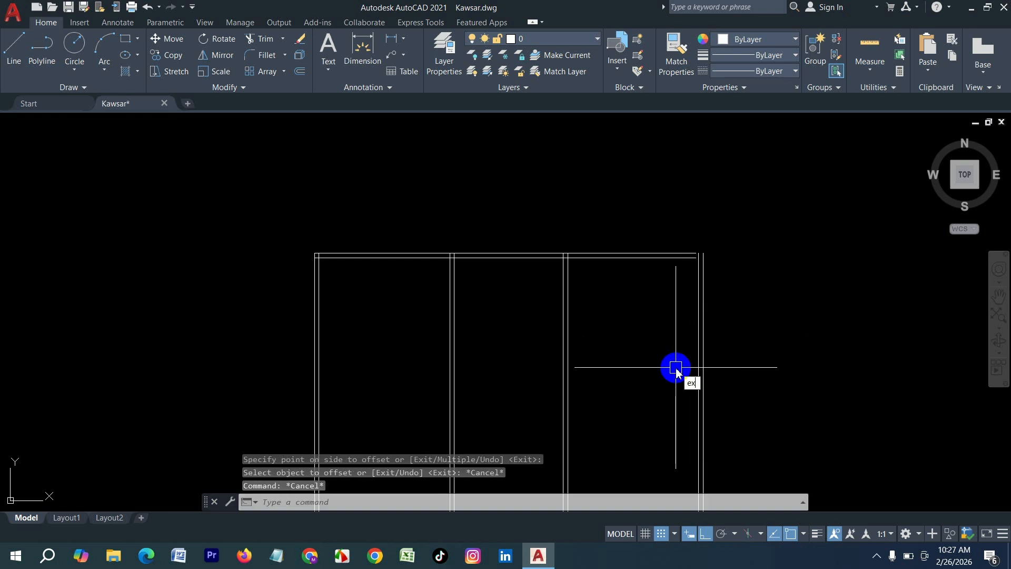
# Step: Extend both top wall lines to the right exterior wall
pyautogui.write('ex')
pyautogui.press('Return')
pyautogui.moveTo(685, 314)
pyautogui.mouseDown()
pyautogui.moveTo(673, 210)
pyautogui.moveTo(647, 441)
pyautogui.mouseUp()
pyautogui.press('Escape')
pyautogui.press('Escape')
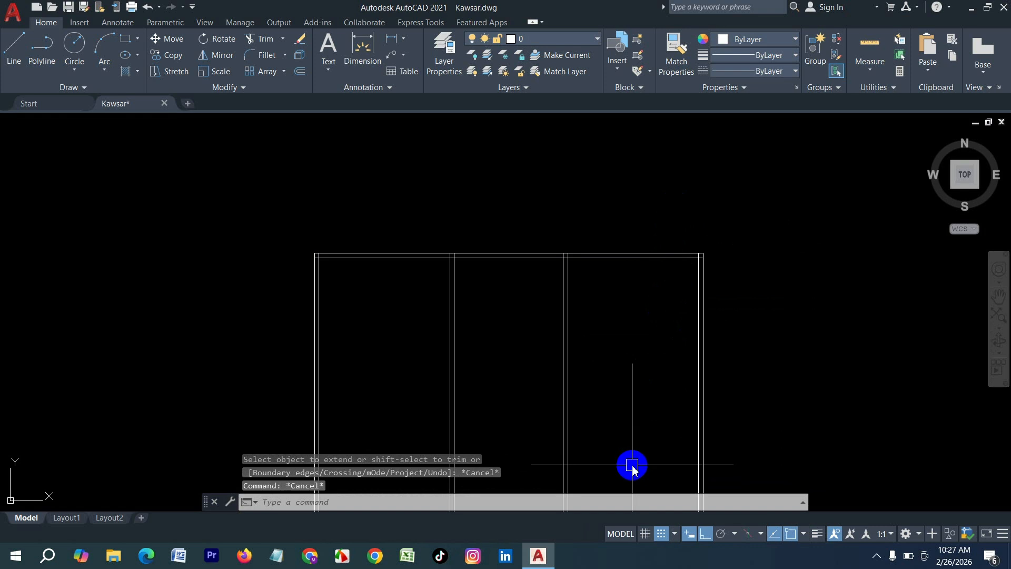
# Step: Offset the lower line of the top wall 12' downward for the room depth
pyautogui.write('o')
pyautogui.press('Return')
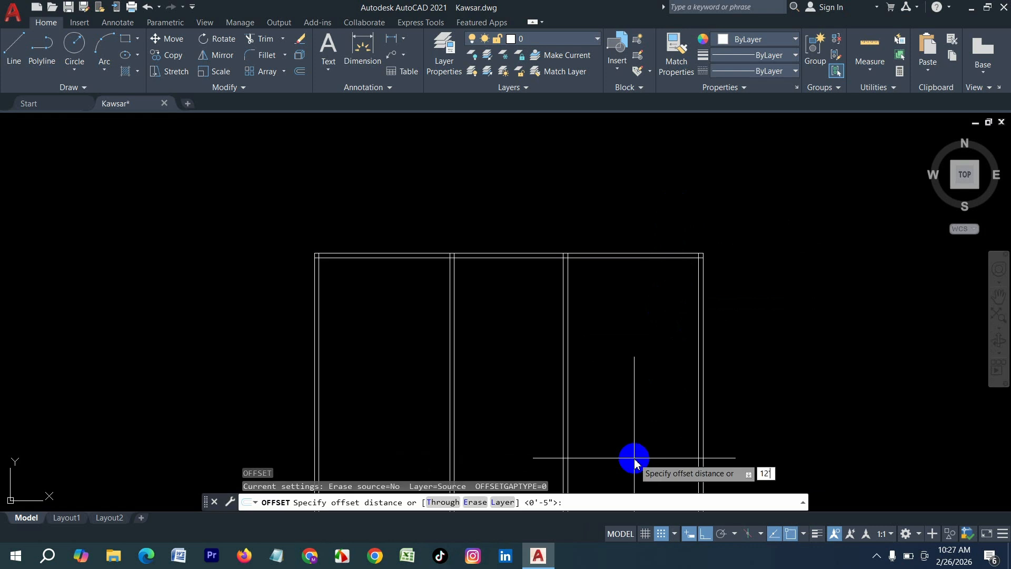
pyautogui.press('Return')
pyautogui.click(616, 257)
pyautogui.click(600, 361)
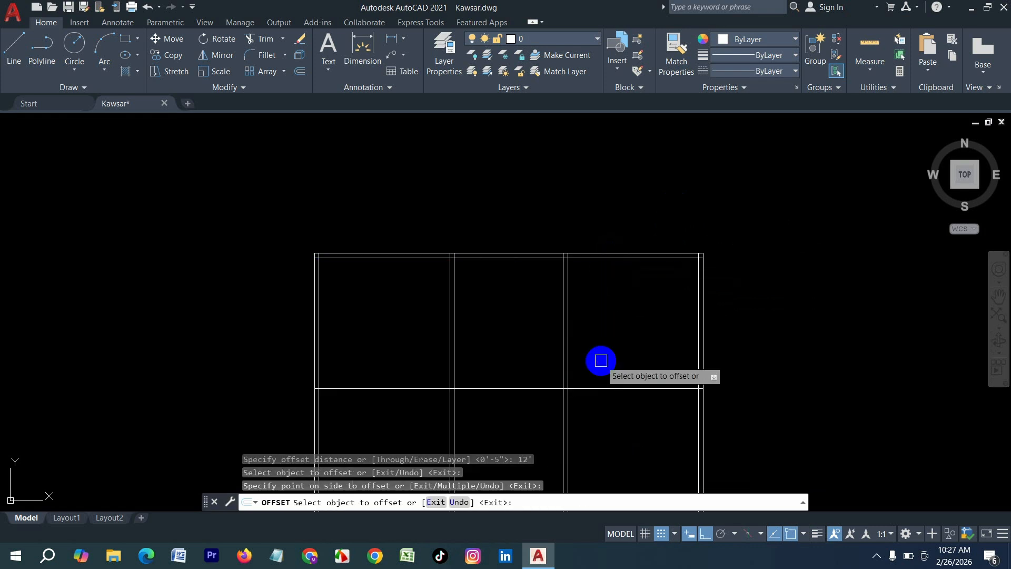
pyautogui.press('Return')
# Step: Offset the new horizontal line 5" downward to form the wall below the three rooms
pyautogui.press('Return')
pyautogui.write('5')
pyautogui.press('Return')
pyautogui.scroll(-2, 595, 319)
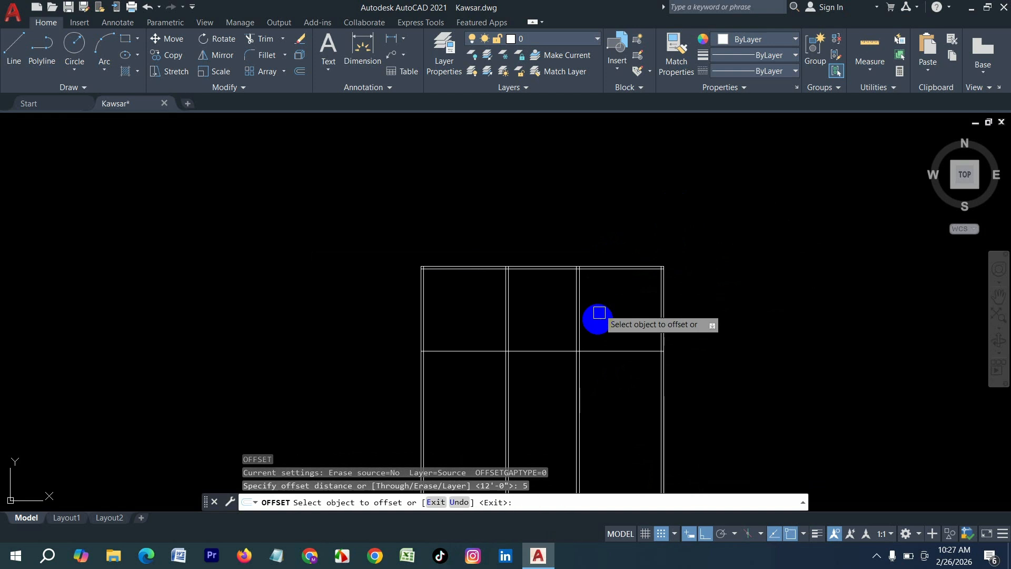
pyautogui.click(616, 351)
pyautogui.click(625, 412)
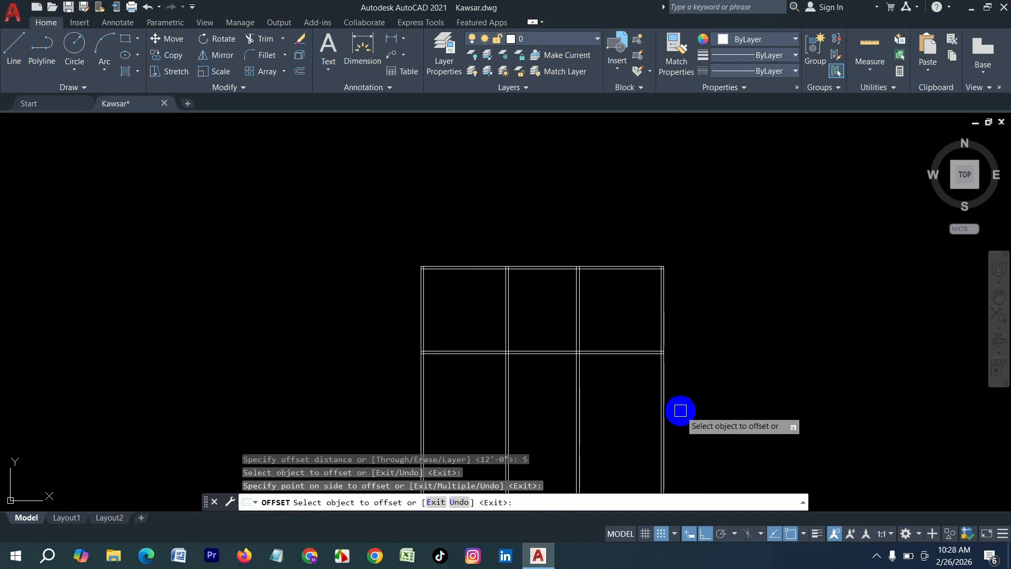
pyautogui.press('Return')
# Step: Offset the lower face of the middle horizontal wall 6' downward
pyautogui.press('Return')
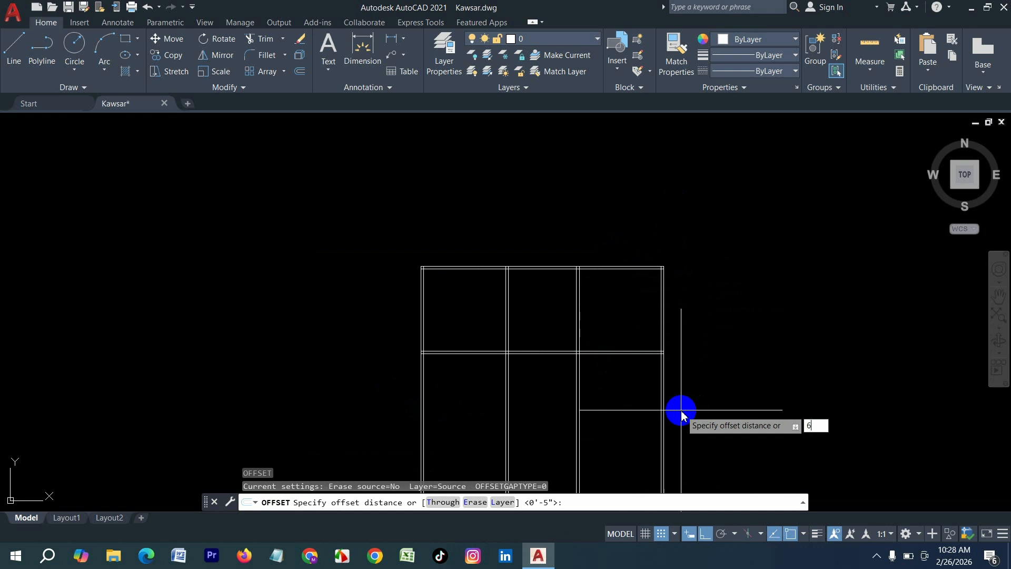
pyautogui.press('Return')
pyautogui.click(621, 352)
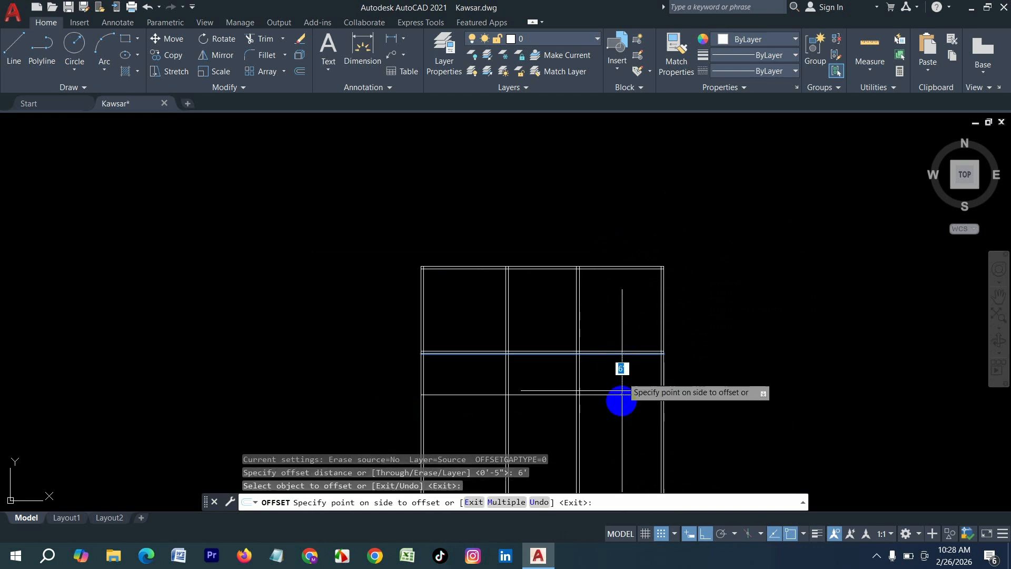
pyautogui.click(620, 410)
pyautogui.press('Return')
# Step: Offset the lowest horizontal line 5" downward to form the bottom exterior wall
pyautogui.press('Return')
pyautogui.write('5')
pyautogui.press('Return')
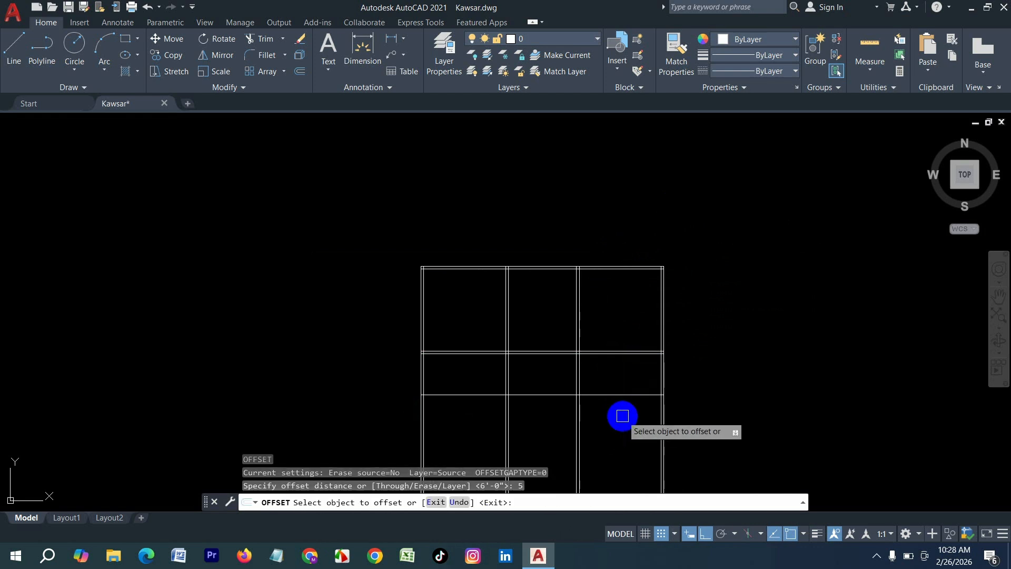
pyautogui.click(625, 394)
pyautogui.click(625, 431)
pyautogui.press('Escape')
pyautogui.press('Escape')
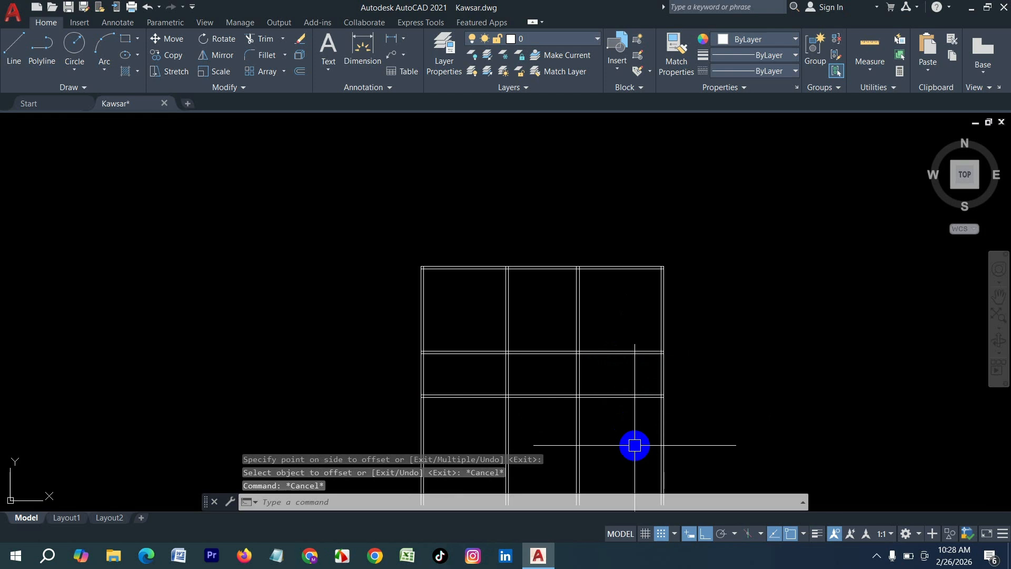
# Step: Trim all vertical wall lines that run past the bottom exterior wall
pyautogui.write('tr')
pyautogui.press('Return')
pyautogui.click(634, 443)
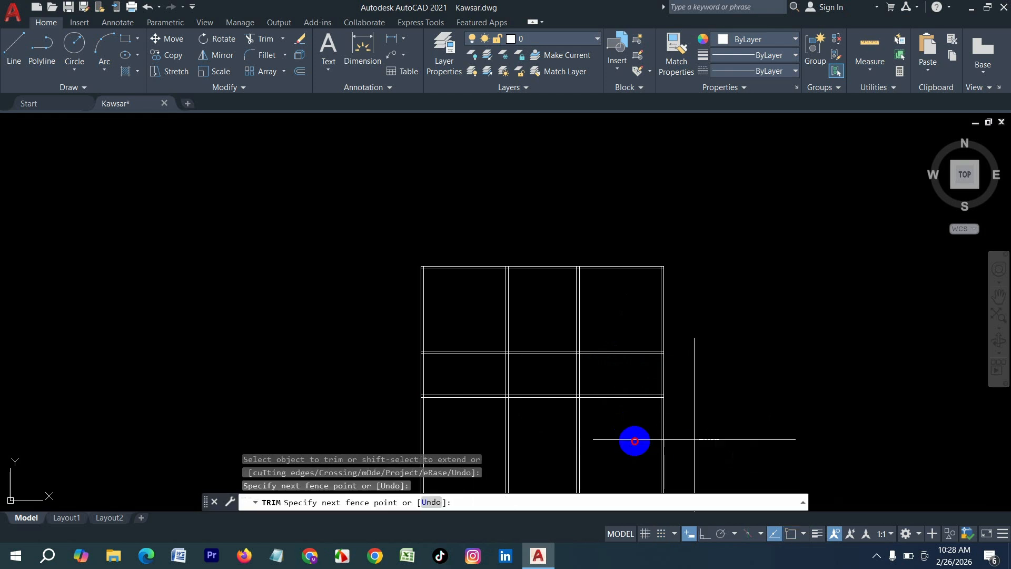
pyautogui.press('Return')
pyautogui.scroll(3, 483, 410)
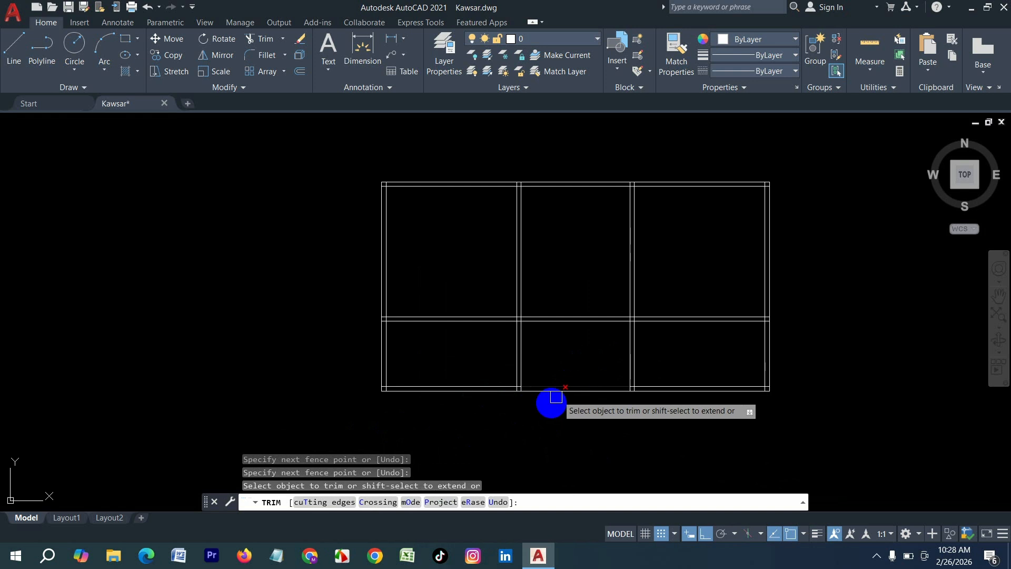
pyautogui.press('Escape')
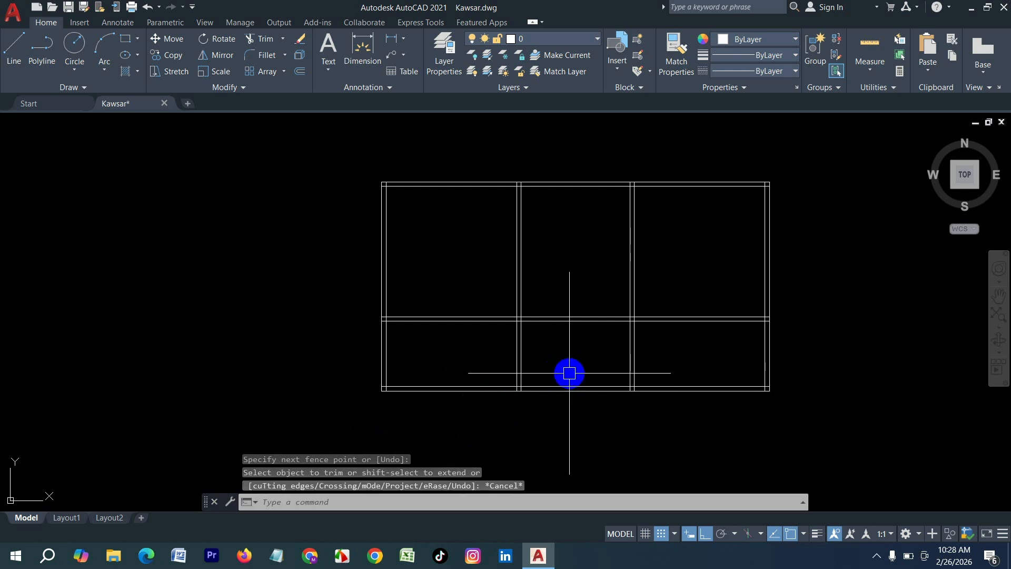
# Step: Trim the two partition walls out of the strip between the middle and bottom horizontal walls
pyautogui.press('Return')
pyautogui.click(616, 353)
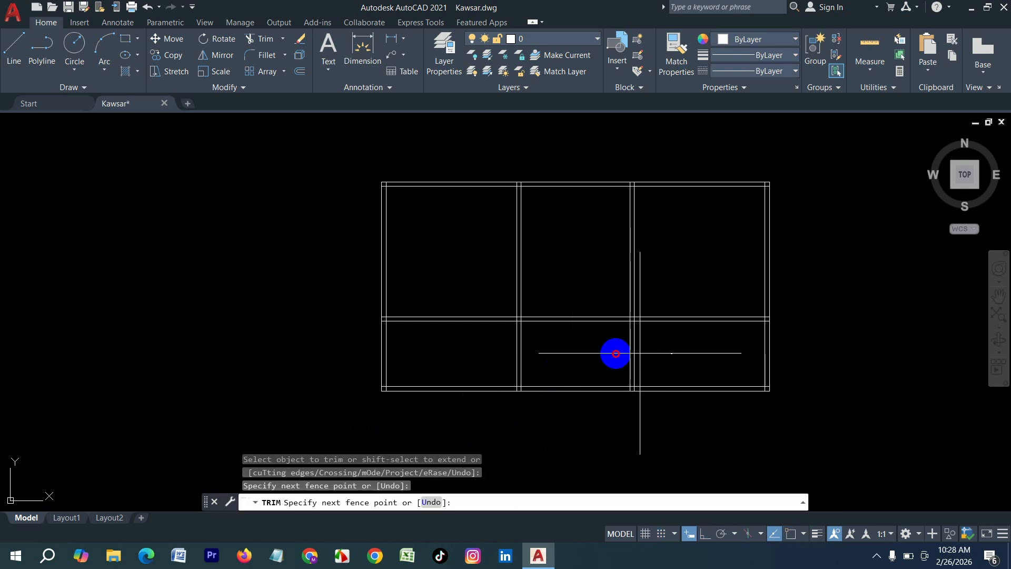
pyautogui.press('Return')
pyautogui.press('Escape')
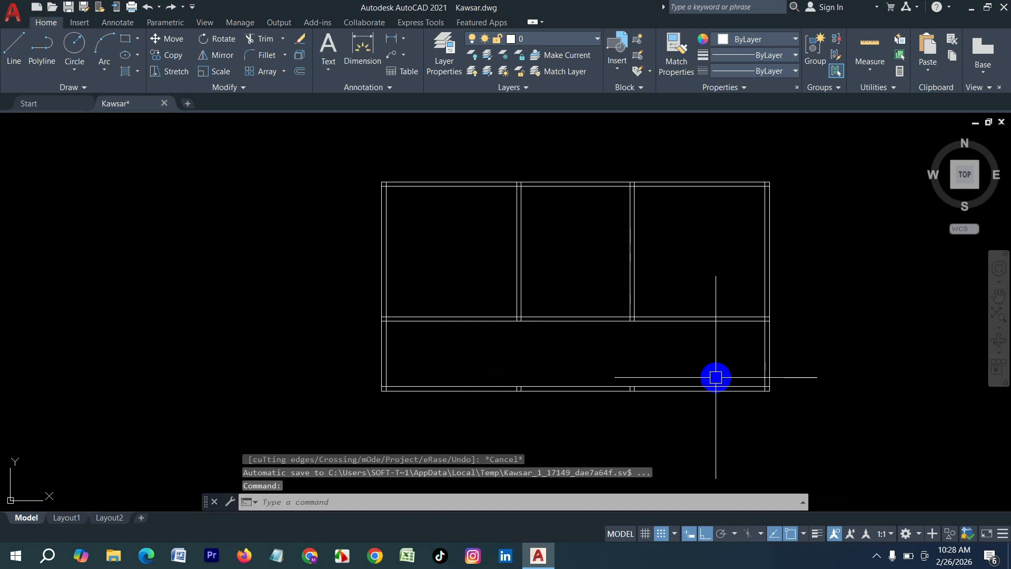
# Step: Draw a line along the right wall's inner face from the middle horizontal wall down to the bottom wall
pyautogui.write('l')
pyautogui.press('Return')
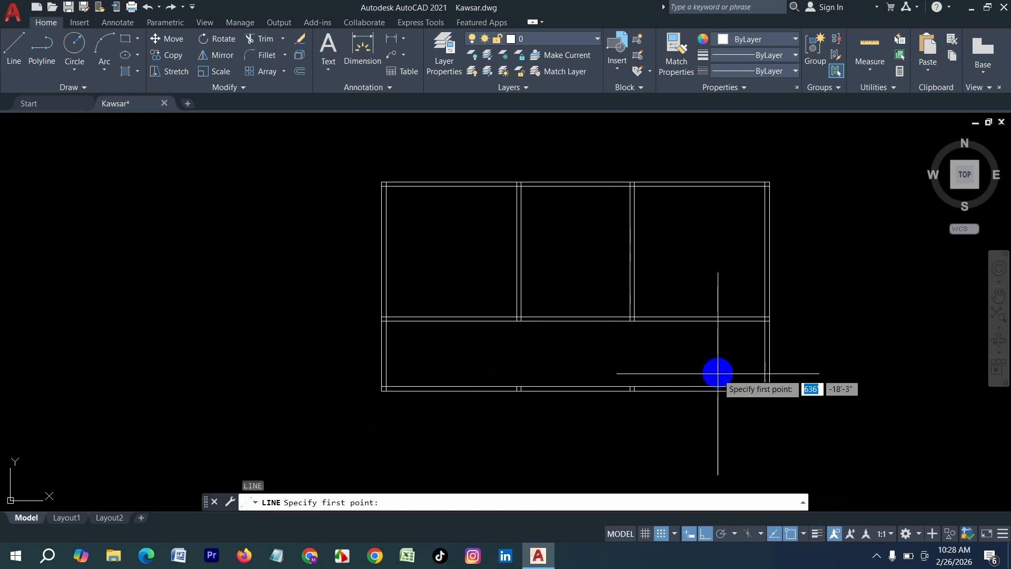
pyautogui.scroll(3, 716, 374)
pyautogui.click(771, 317)
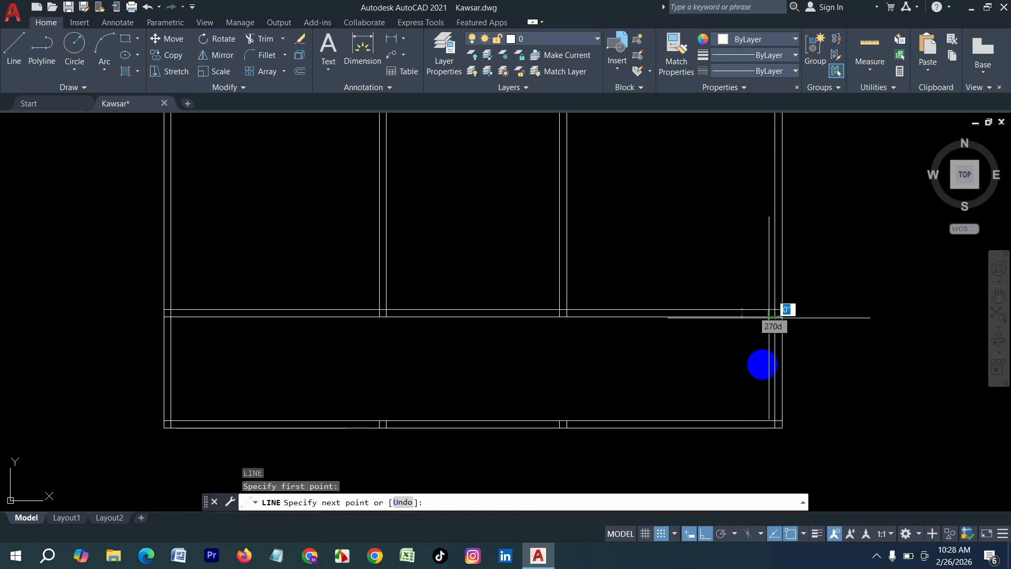
pyautogui.click(776, 428)
pyautogui.press('Return')
# Step: Draw a line along the left wall's inner face from the middle horizontal wall down to the bottom wall
pyautogui.press('Return')
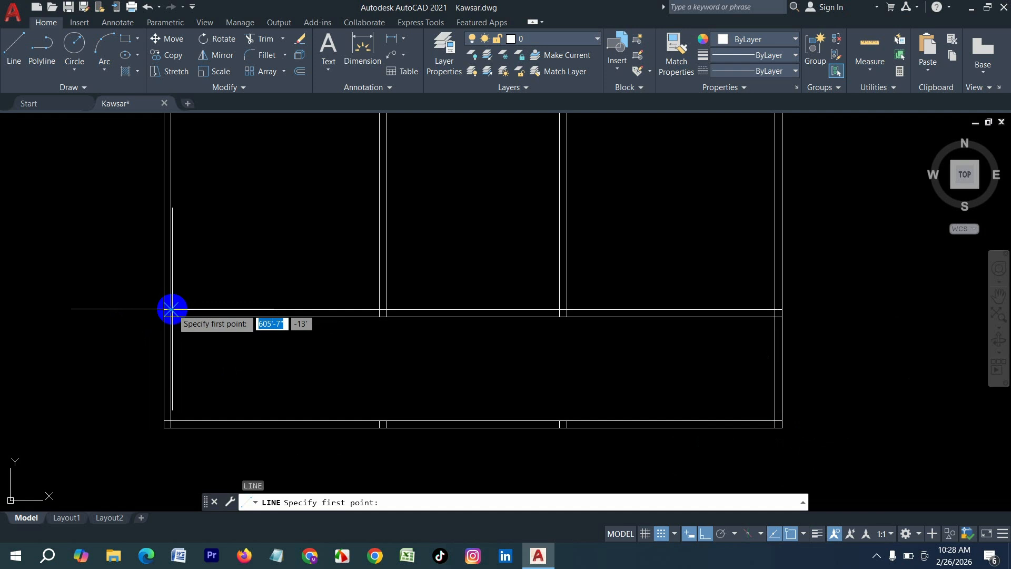
pyautogui.click(172, 309)
pyautogui.click(168, 431)
pyautogui.press('Return')
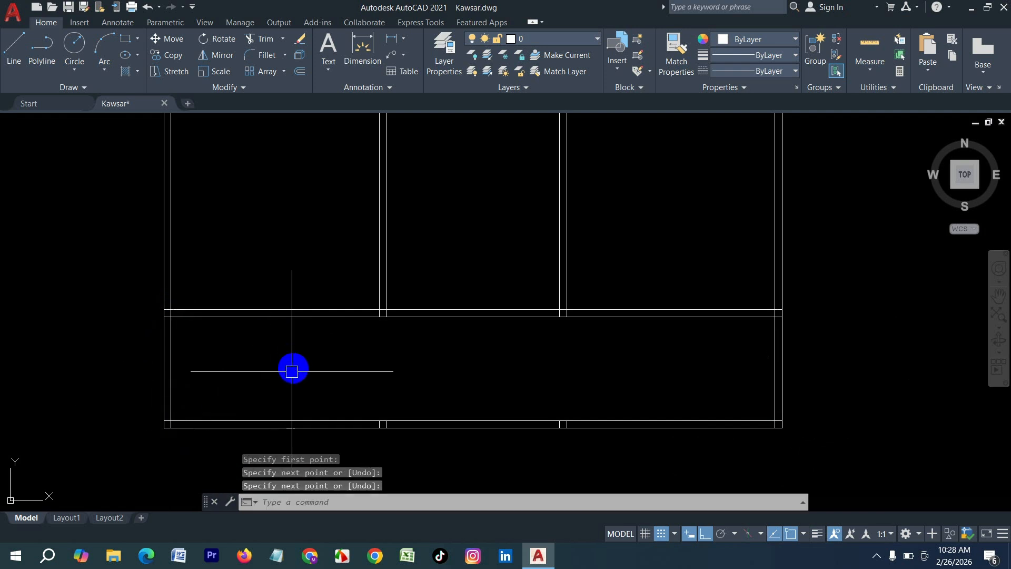
# Step: Offset the strip's left inner wall line 6' to the right
pyautogui.write('o')
pyautogui.press('Return')
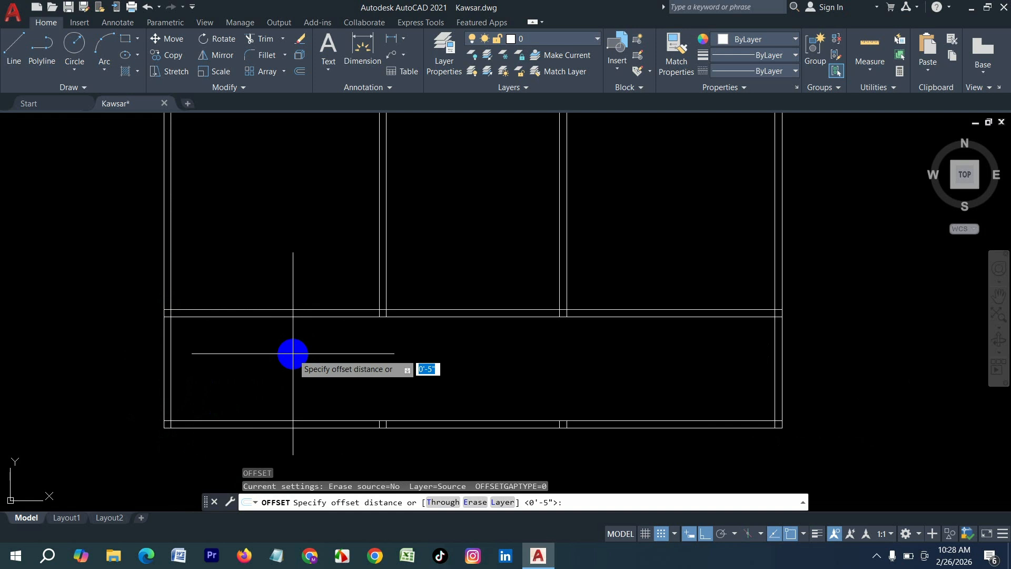
pyautogui.write("6'")
pyautogui.press('Return')
pyautogui.click(171, 355)
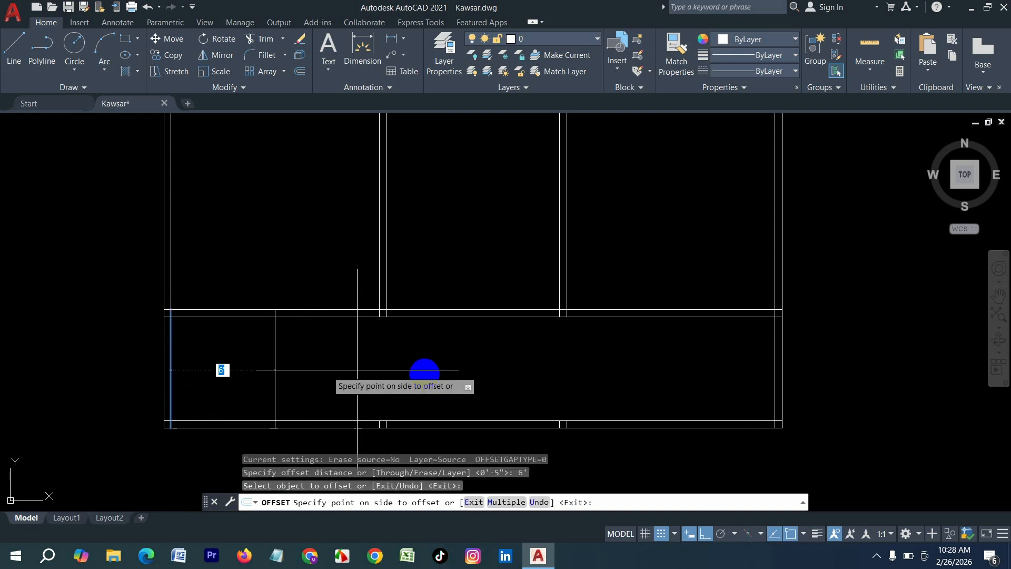
pyautogui.click(411, 377)
pyautogui.press('Return')
# Step: Offset the new left partition line 5" to the right to give the strip's left partition its thickness
pyautogui.press('Return')
pyautogui.write('5')
pyautogui.press('Return')
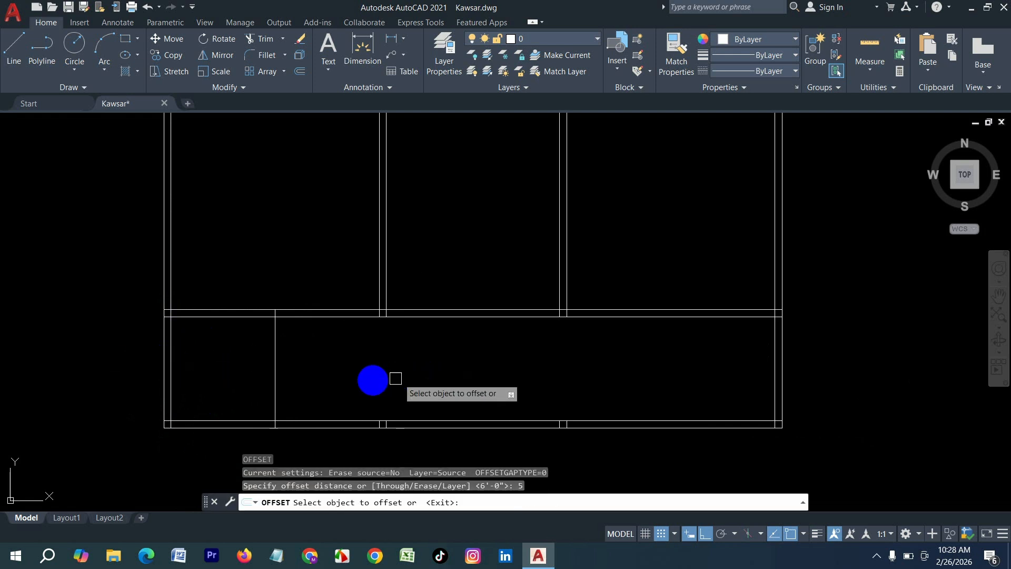
pyautogui.click(268, 377)
pyautogui.click(275, 367)
pyautogui.click(440, 377)
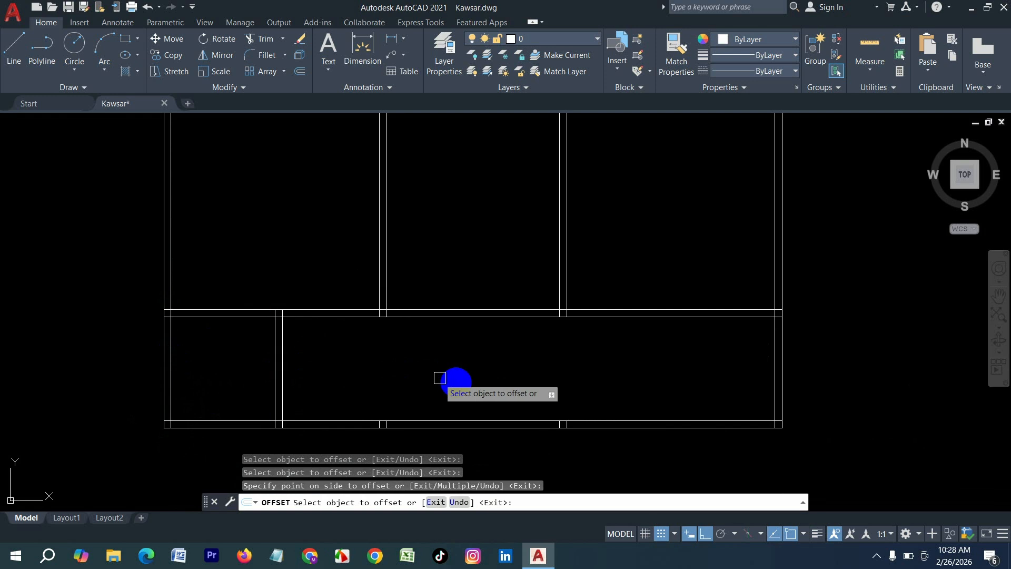
pyautogui.press('Escape')
pyautogui.press('Escape')
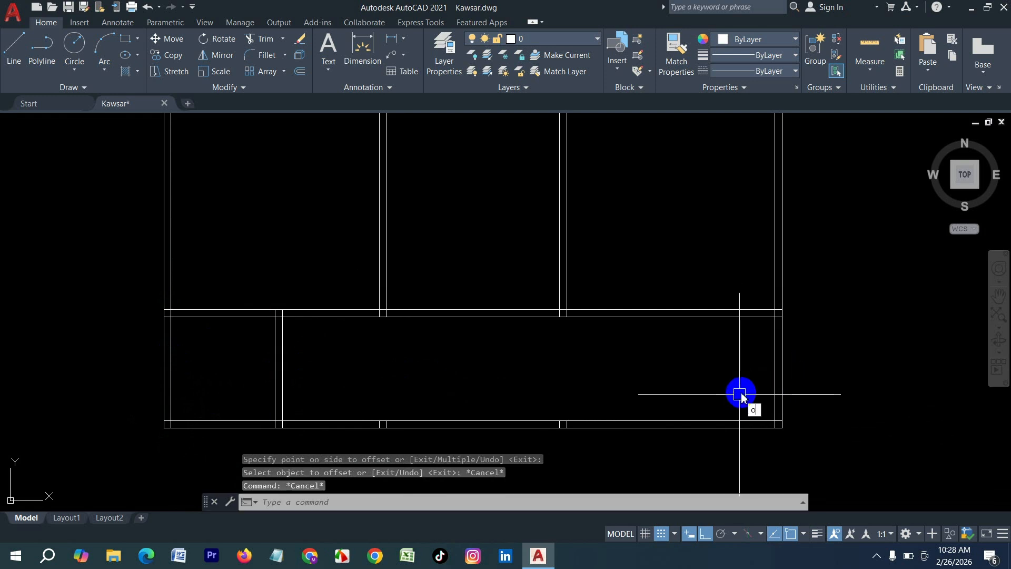
# Step: Offset the strip's right inner wall line 5' to the left
pyautogui.write('o')
pyautogui.press('Return')
pyautogui.write("5'")
pyautogui.press('Return')
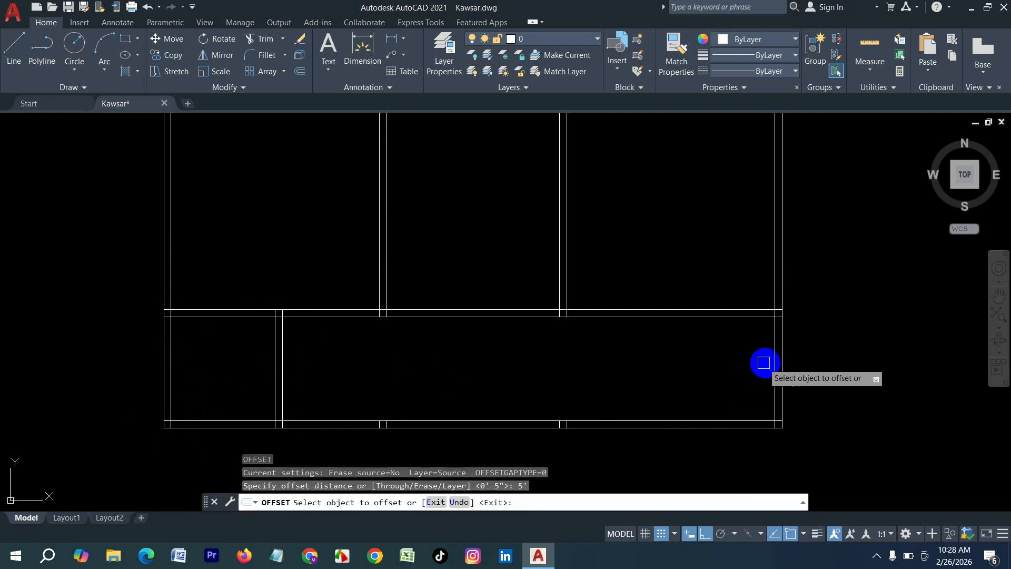
pyautogui.press('Return')
# Step: Offset the new right partition line 5" to the left to give the strip's right partition its thickness
pyautogui.press('Return')
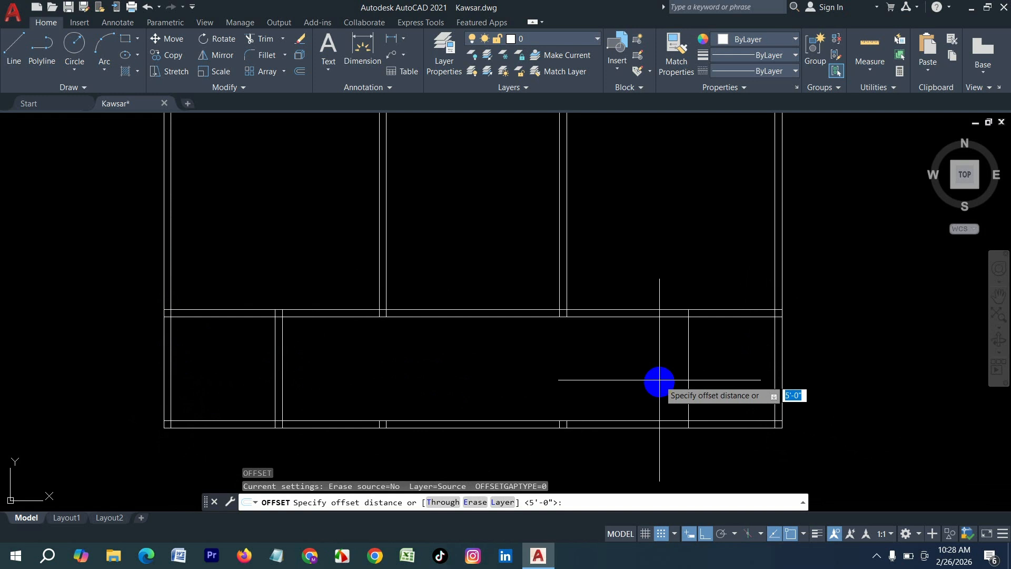
pyautogui.write('5')
pyautogui.press('Return')
pyautogui.click(688, 366)
pyautogui.click(605, 372)
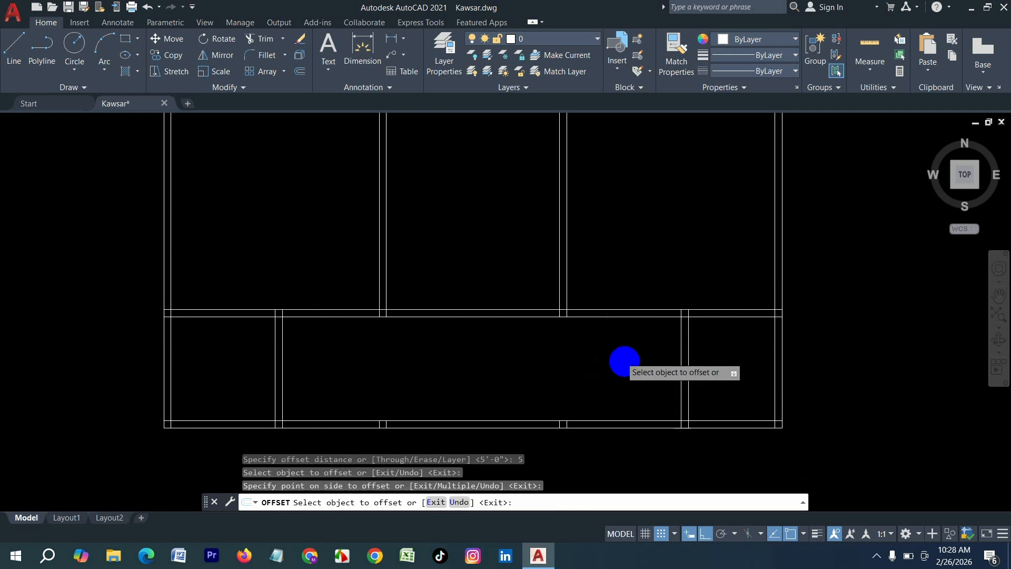
pyautogui.scroll(-2, 610, 361)
pyautogui.press('Escape')
pyautogui.press('Escape')
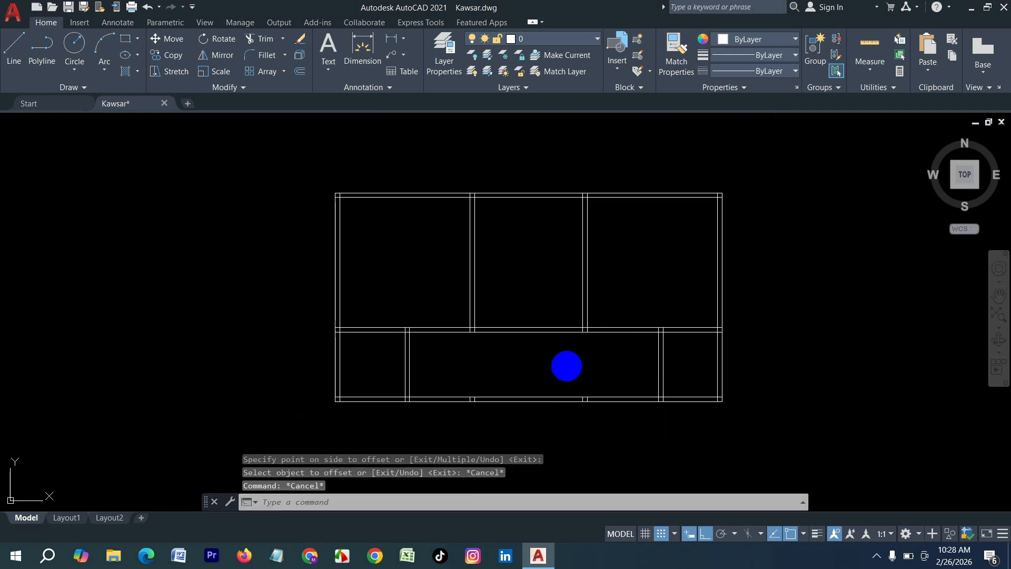
# Step: Offset door guide lines 3' outward from both faces of the left upper partition and 3' right from the right upper partition's right face
pyautogui.press('Return')
pyautogui.write("3'")
pyautogui.press('Return')
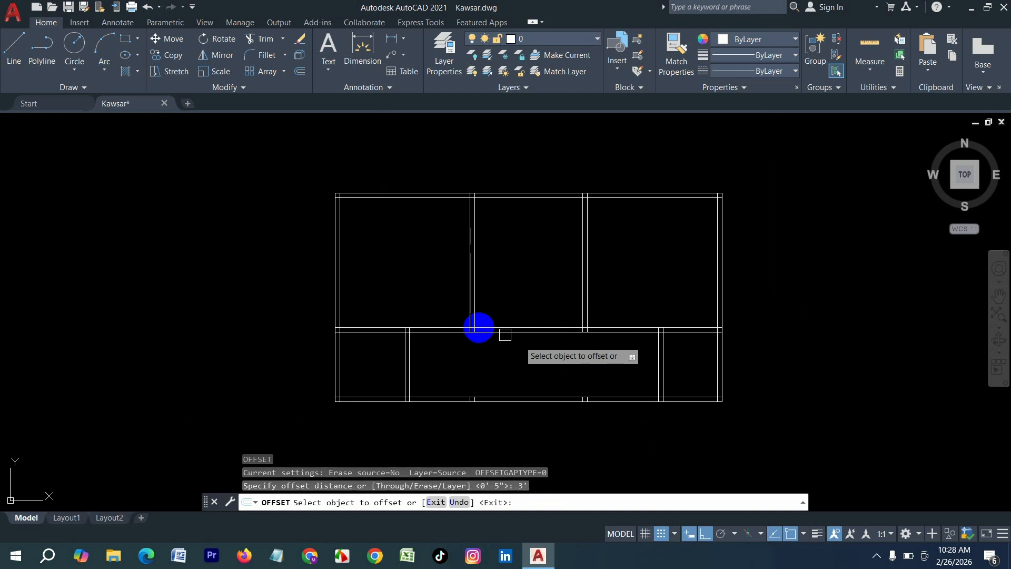
pyautogui.scroll(3, 474, 322)
pyautogui.click(476, 293)
pyautogui.click(412, 307)
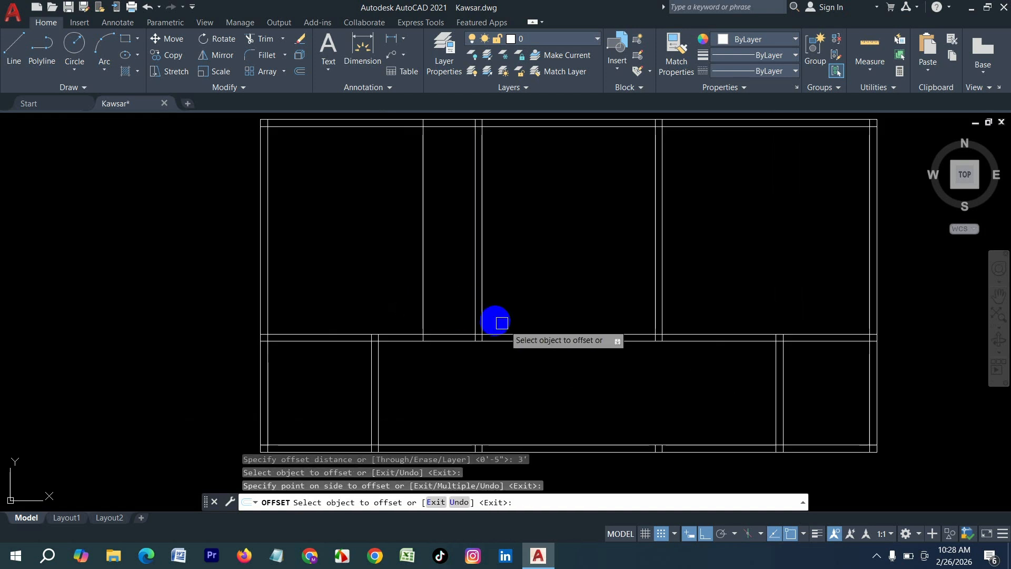
pyautogui.click(486, 318)
pyautogui.click(606, 315)
pyautogui.click(664, 318)
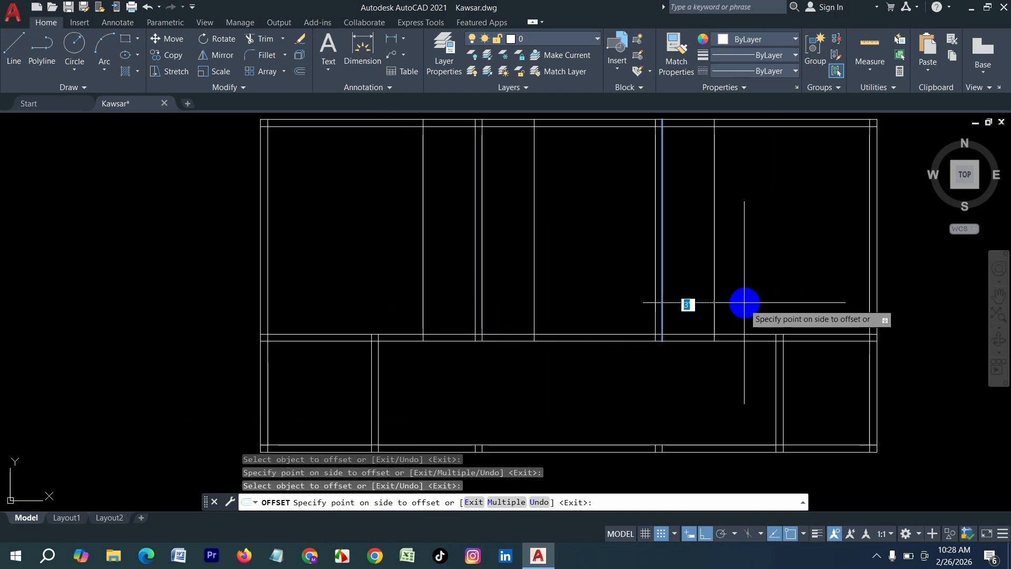
pyautogui.click(745, 300)
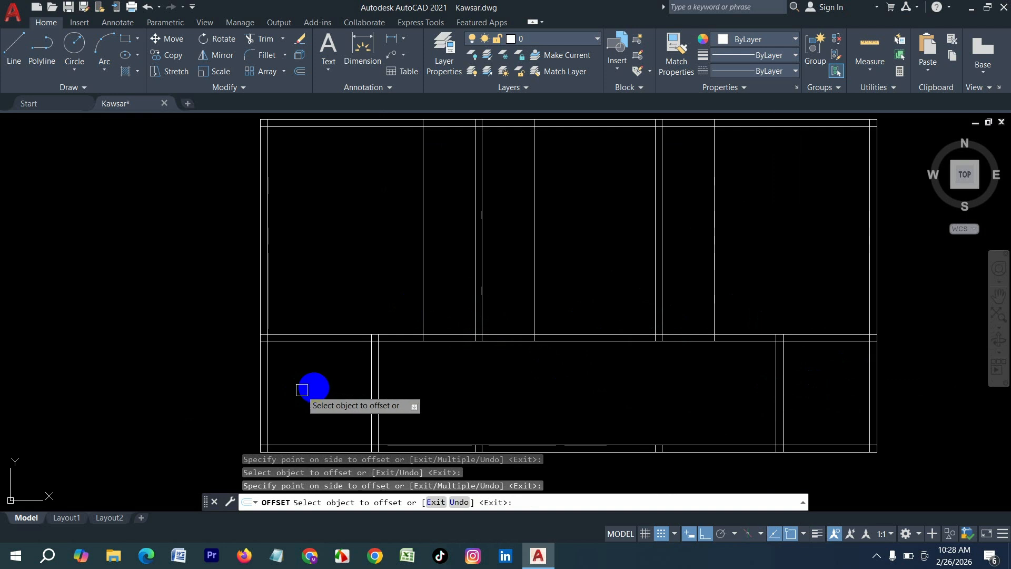
# Step: Offset the lower line of the middle horizontal wall 3' down into the strip
pyautogui.click(394, 346)
pyautogui.click(401, 403)
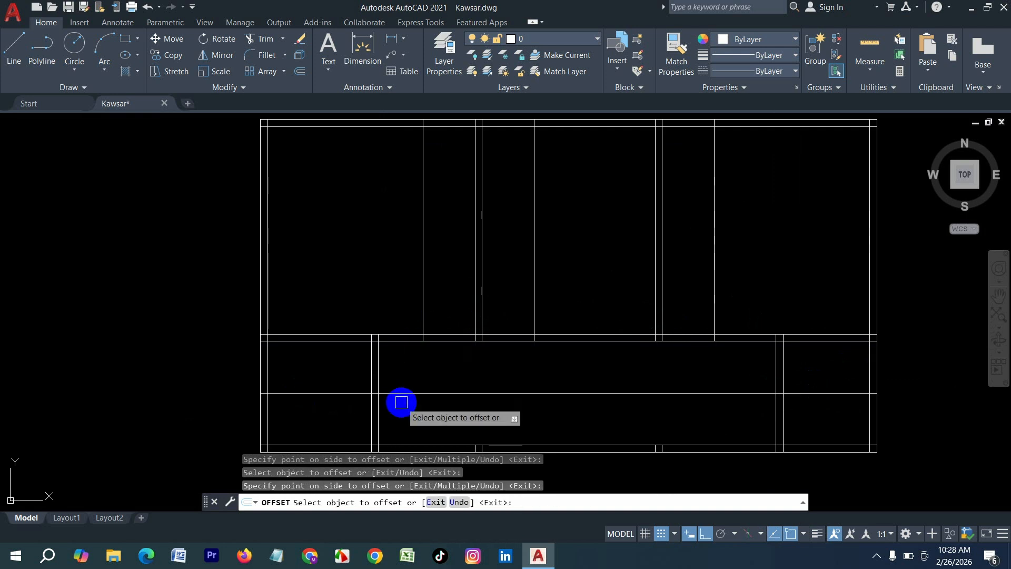
pyautogui.press('Escape')
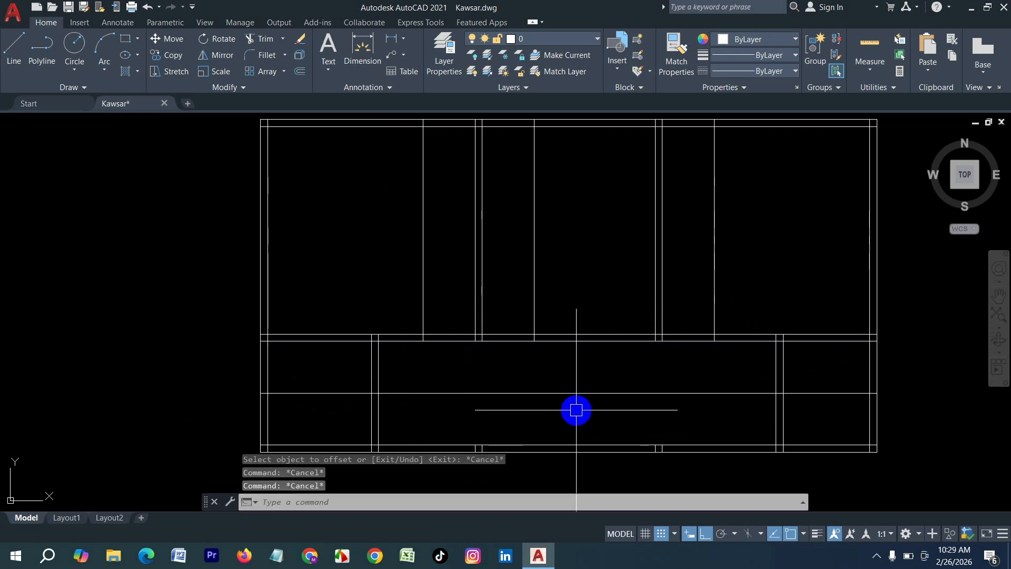
# Step: Trim the left room's door opening out of the middle horizontal wall and trim away its guide line inside the room
pyautogui.write('tr')
pyautogui.press('Return')
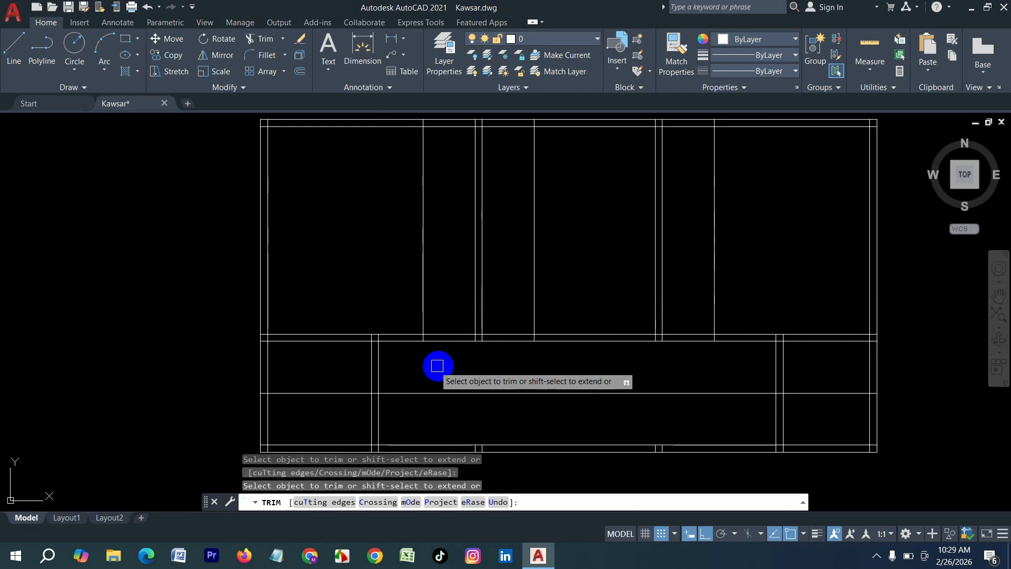
pyautogui.click(444, 359)
pyautogui.click(448, 309)
pyautogui.click(446, 284)
pyautogui.click(355, 288)
# Step: Trim the middle and right rooms' door openings out of the middle horizontal wall and trim away their guide lines inside the rooms
pyautogui.click(505, 367)
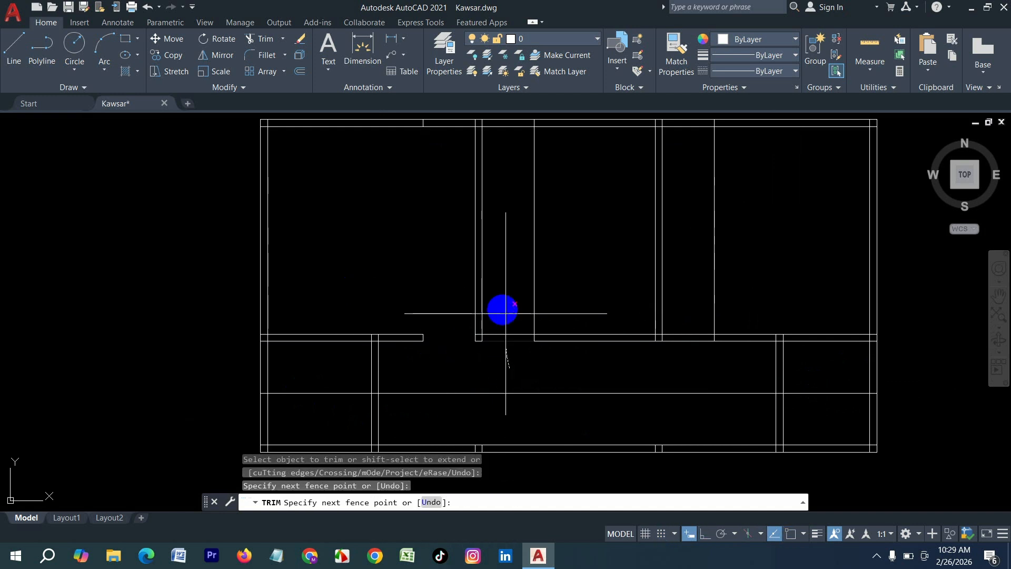
pyautogui.click(506, 312)
pyautogui.click(502, 300)
pyautogui.click(545, 296)
pyautogui.press('Return')
pyautogui.click(691, 354)
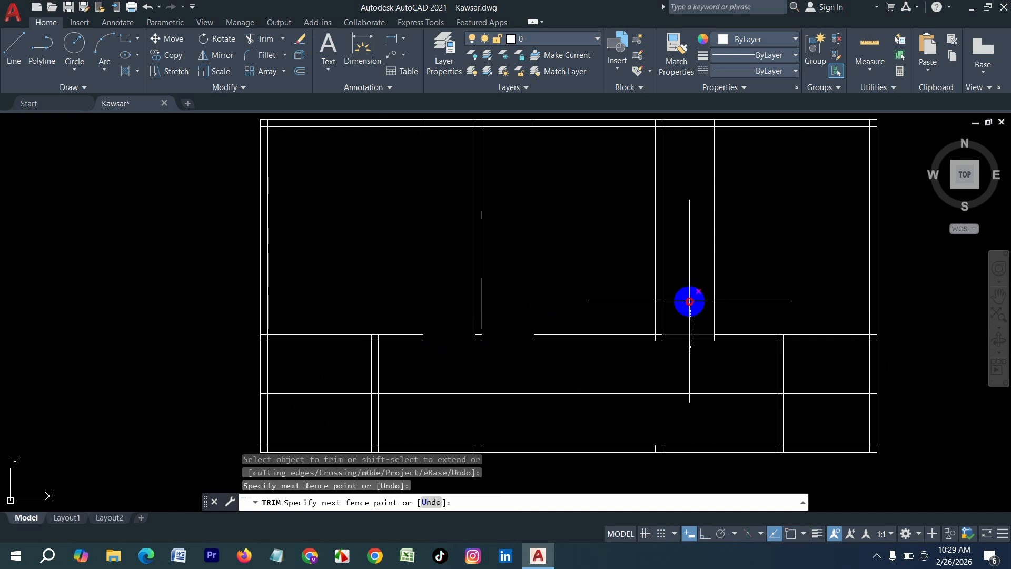
pyautogui.click(752, 280)
pyautogui.press('Return')
# Step: Trim both strip partitions above the 3' guide line, and trim the guide line away between the strip's walls
pyautogui.click(808, 370)
pyautogui.click(755, 376)
pyautogui.click(813, 380)
pyautogui.click(813, 411)
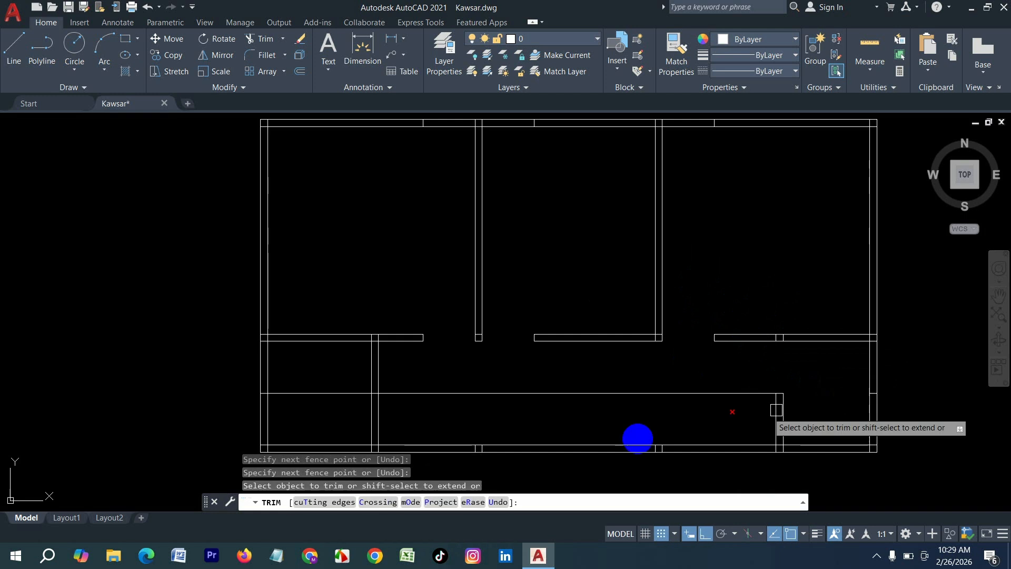
pyautogui.click(570, 436)
pyautogui.click(564, 384)
pyautogui.press('Return')
pyautogui.click(400, 382)
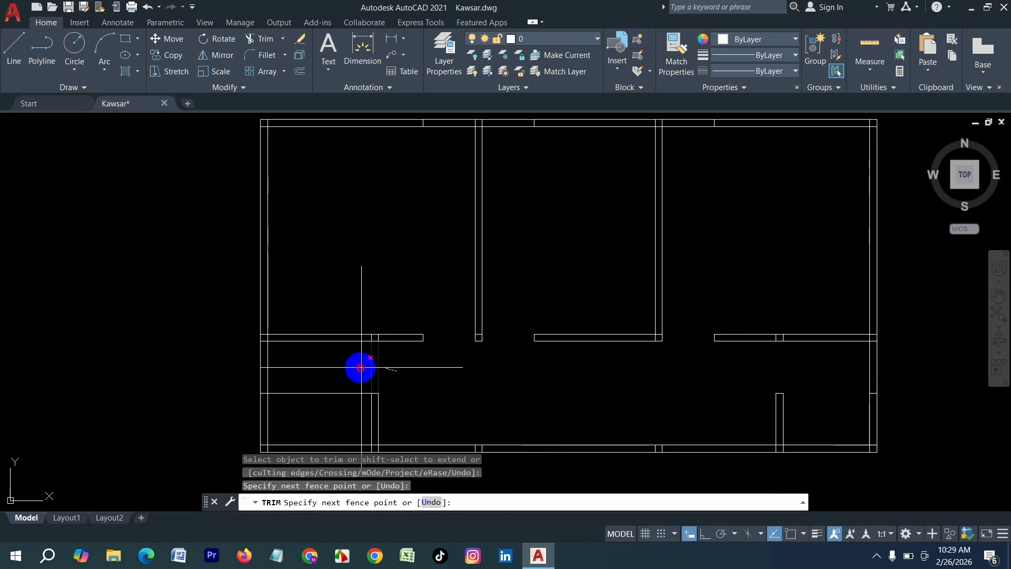
pyautogui.scroll(-2, 457, 404)
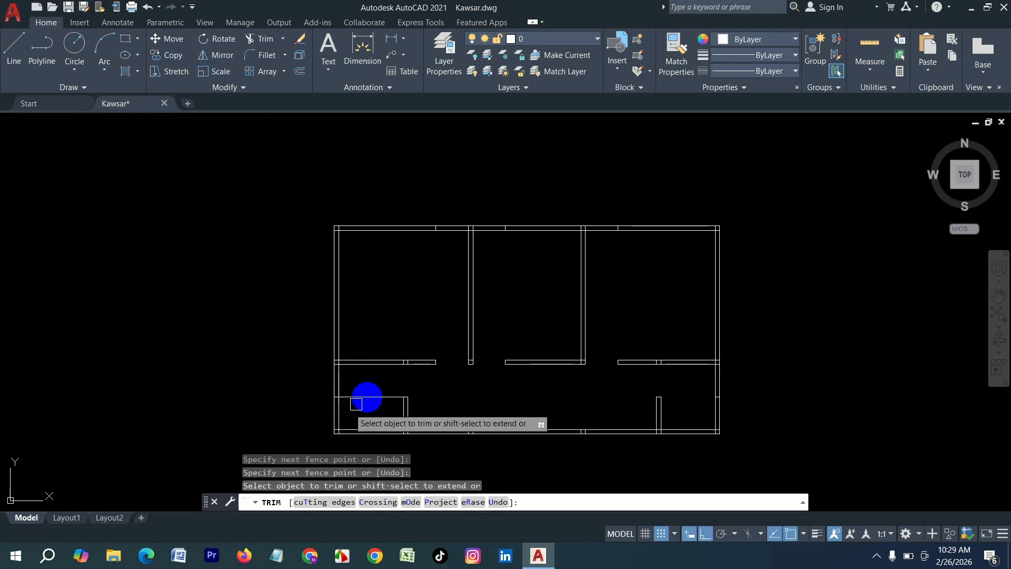
pyautogui.scroll(2, 366, 402)
pyautogui.press('Return')
pyautogui.press('Escape')
# Step: Erase the two leftover short lines in the bottom exterior wall below the right upper partition
pyautogui.scroll(2, 725, 458)
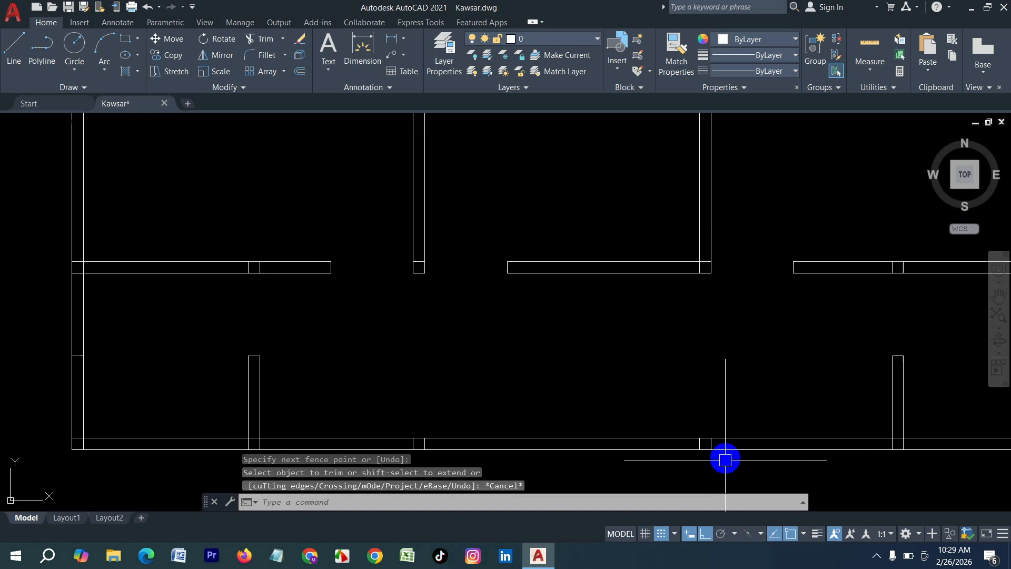
pyautogui.click(724, 446)
pyautogui.press('Escape')
pyautogui.scroll(2, 576, 405)
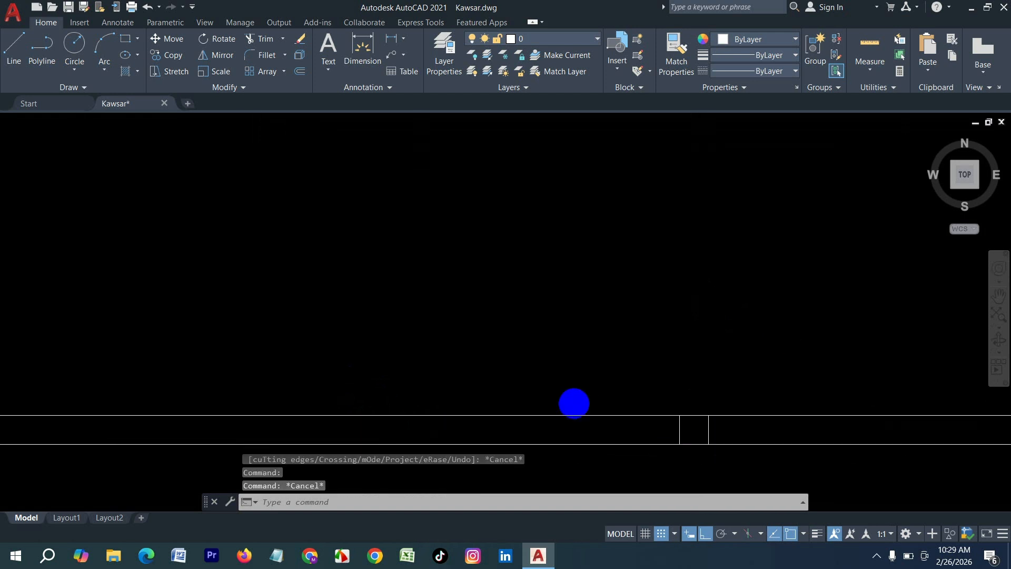
pyautogui.scroll(-2, 592, 430)
pyautogui.scroll(3, 592, 429)
pyautogui.click(635, 419)
pyautogui.click(521, 430)
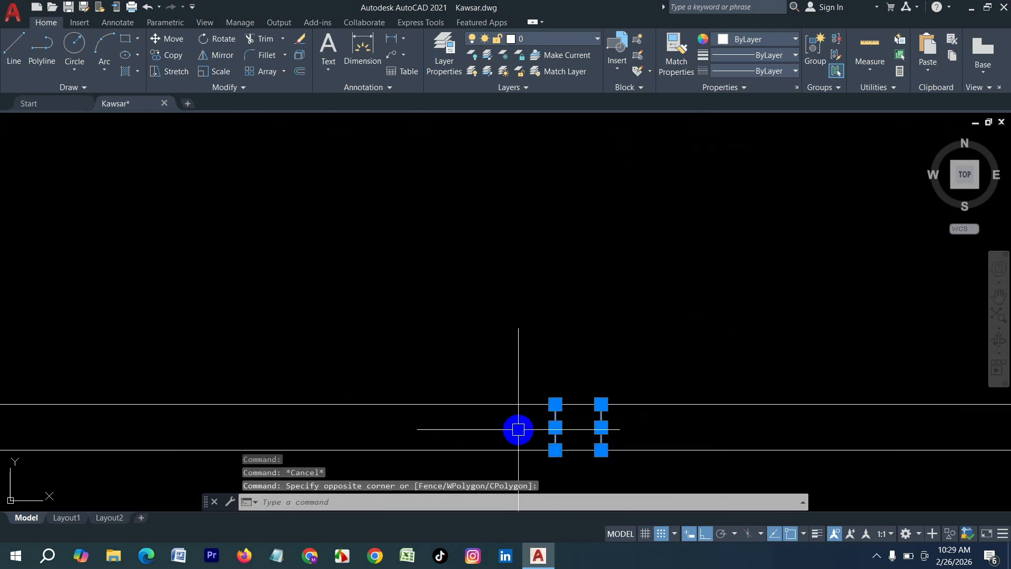
pyautogui.press('Delete')
# Step: Erase the two leftover short lines in the bottom exterior wall below the left upper partition
pyautogui.scroll(-3, 629, 430)
pyautogui.scroll(3, 418, 434)
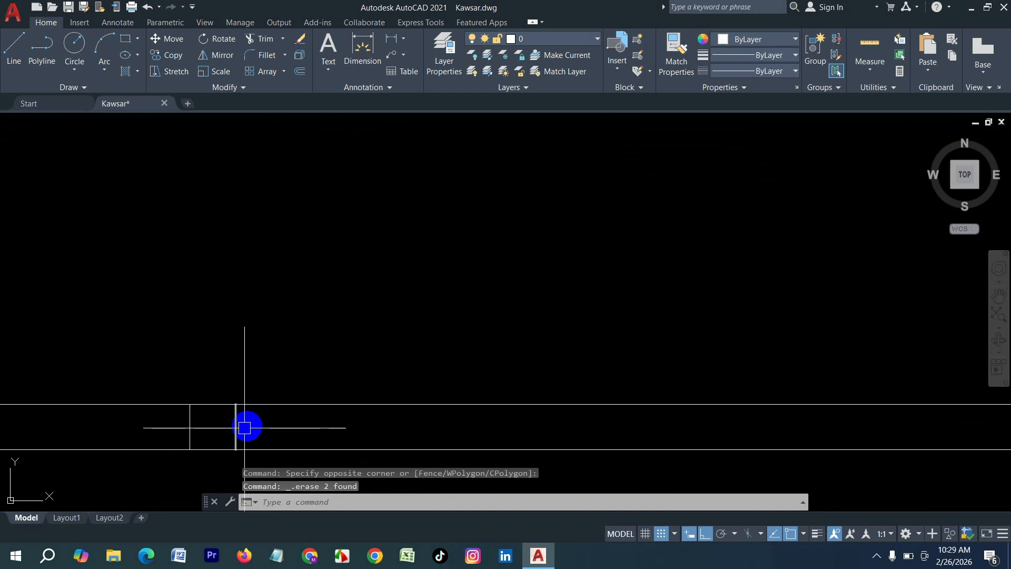
pyautogui.click(244, 423)
pyautogui.click(176, 424)
pyautogui.press('Delete')
# Step: Draw a short vertical line upward from the midpoint of the bottom exterior wall's outer line
pyautogui.scroll(-4, 337, 428)
pyautogui.moveTo(403, 443); pyautogui.dragTo(429, 422, button='middle')
pyautogui.scroll(1, 400, 435)
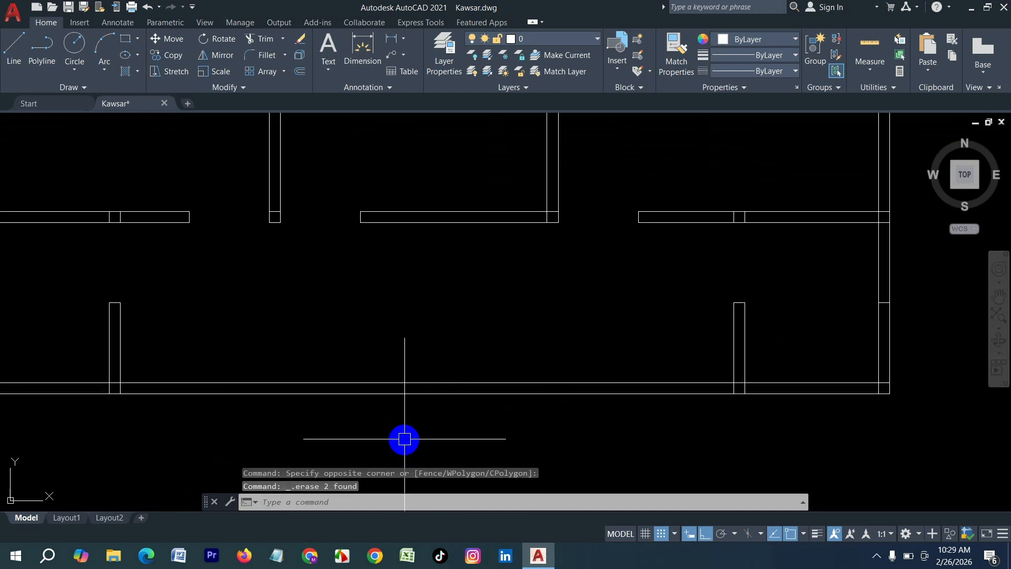
pyautogui.press('l')
pyautogui.press('Return')
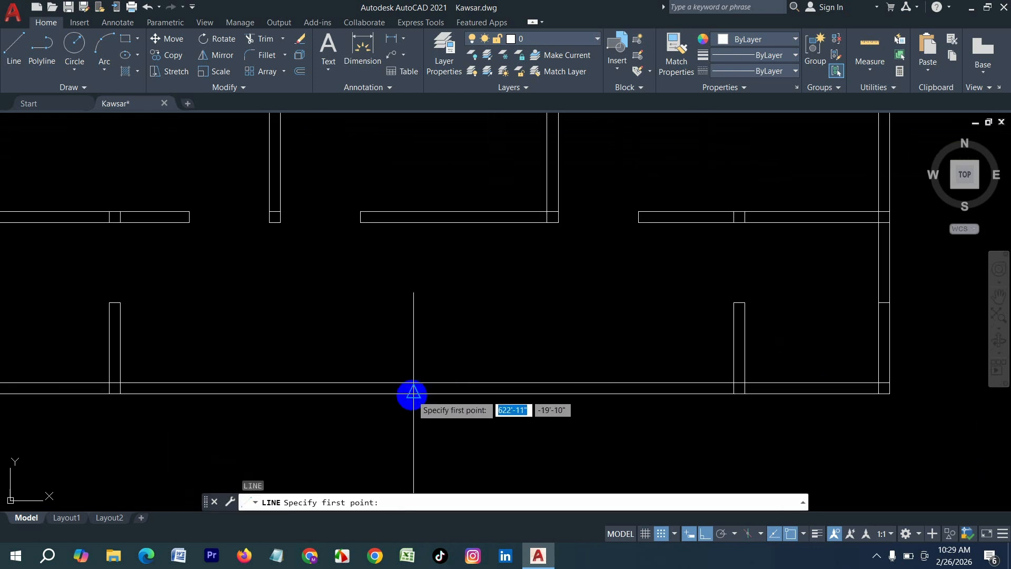
pyautogui.click(414, 327)
pyautogui.press('Return')
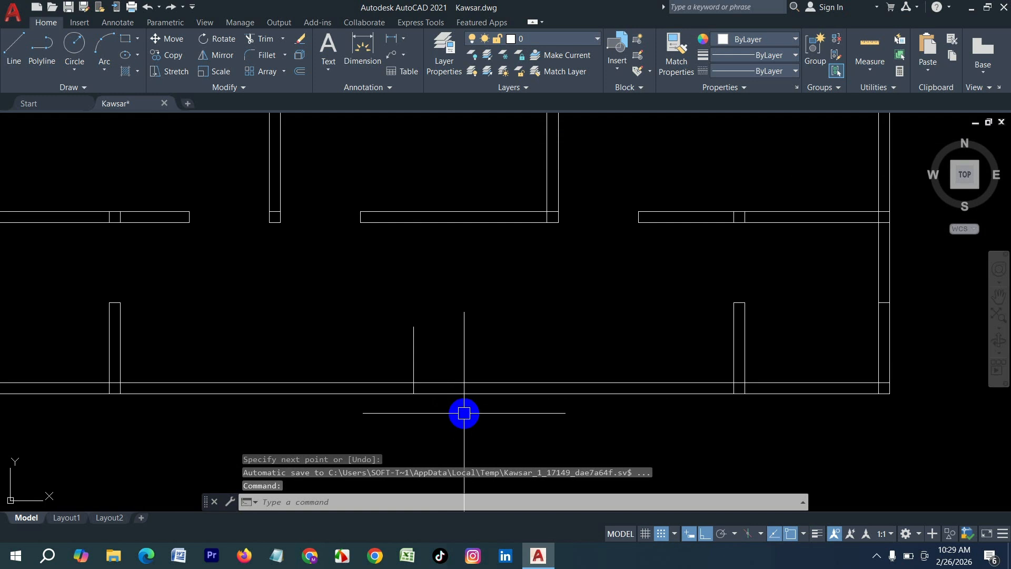
# Step: Offset the vertical midpoint line 2'6" to both sides to mark the entrance opening
pyautogui.press('Return')
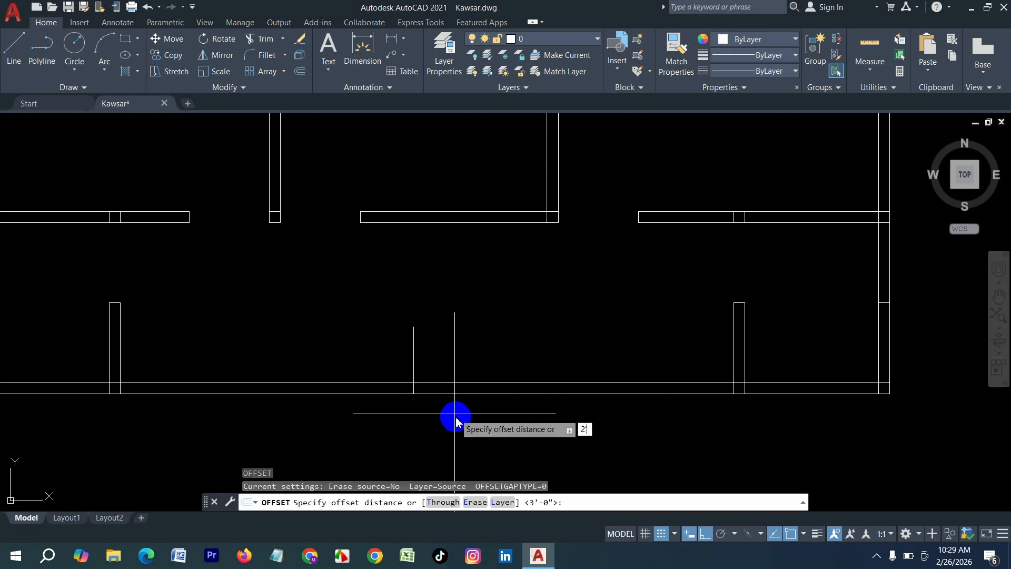
pyautogui.press('Return')
pyautogui.click(414, 355)
pyautogui.click(400, 364)
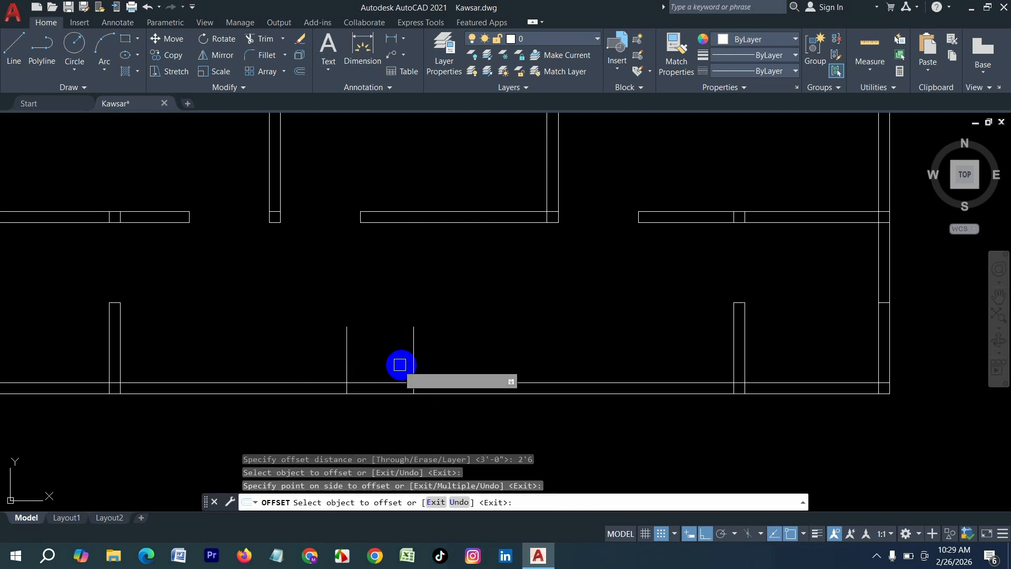
pyautogui.click(410, 357)
pyautogui.click(574, 361)
pyautogui.press('Escape')
pyautogui.press('Escape')
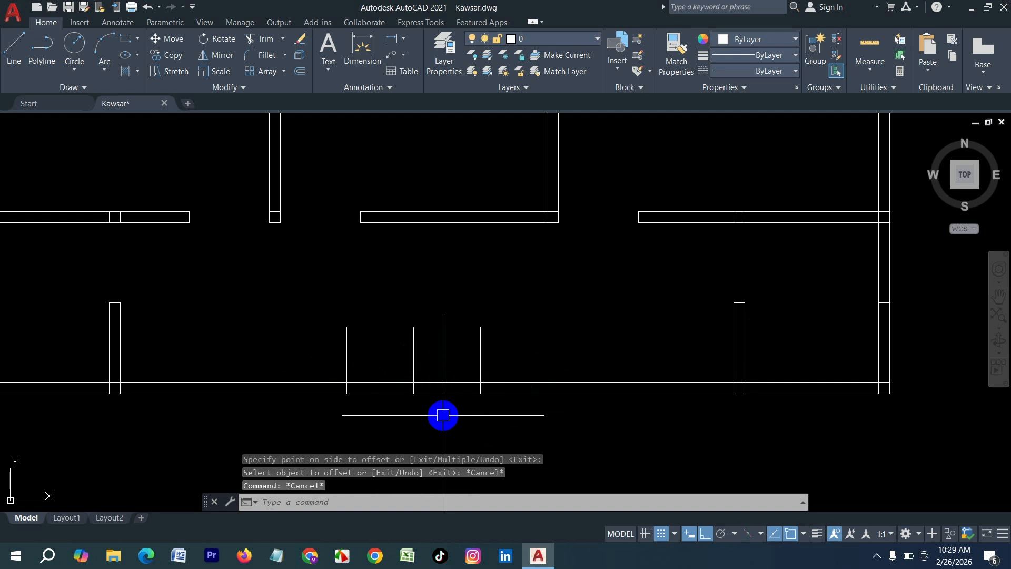
# Step: Trim the bottom exterior wall between the two outer entrance lines, and trim away the guide lines projecting into the strip
pyautogui.press('Return')
pyautogui.click(442, 412)
pyautogui.click(449, 354)
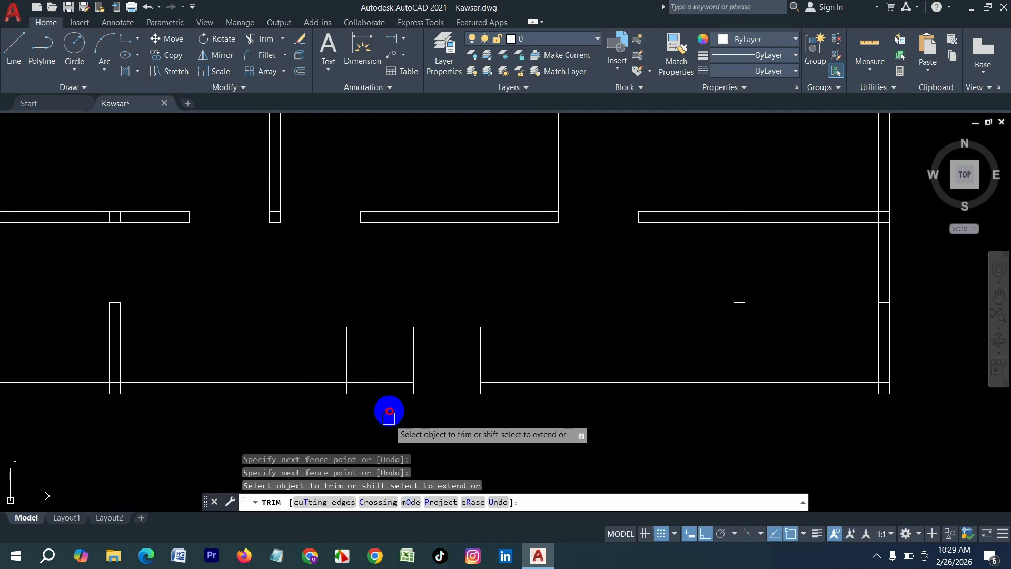
pyautogui.click(388, 415)
pyautogui.click(389, 358)
pyautogui.click(325, 362)
pyautogui.click(499, 346)
pyautogui.press('Return')
pyautogui.scroll(-4, 571, 366)
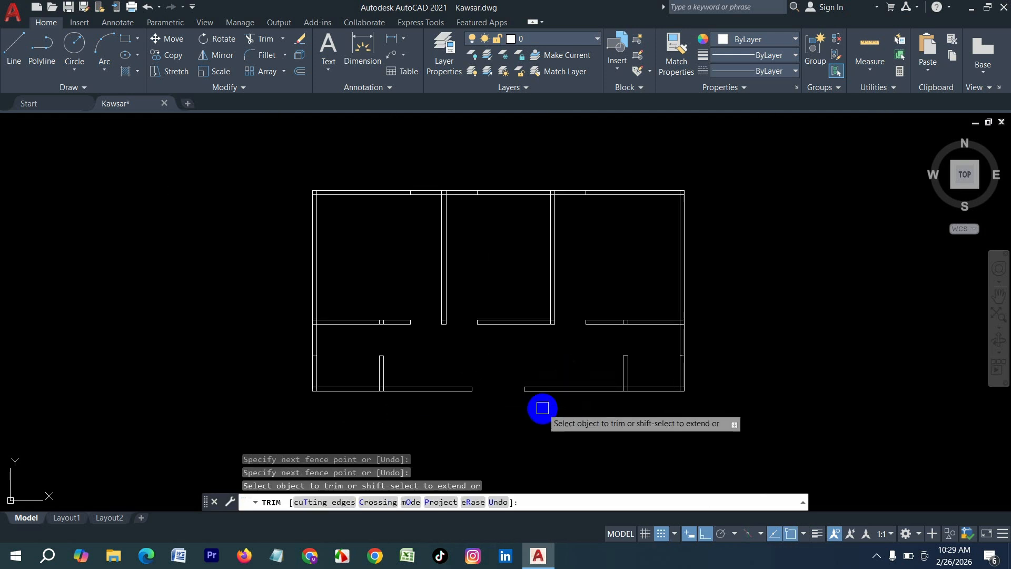
pyautogui.press('Escape')
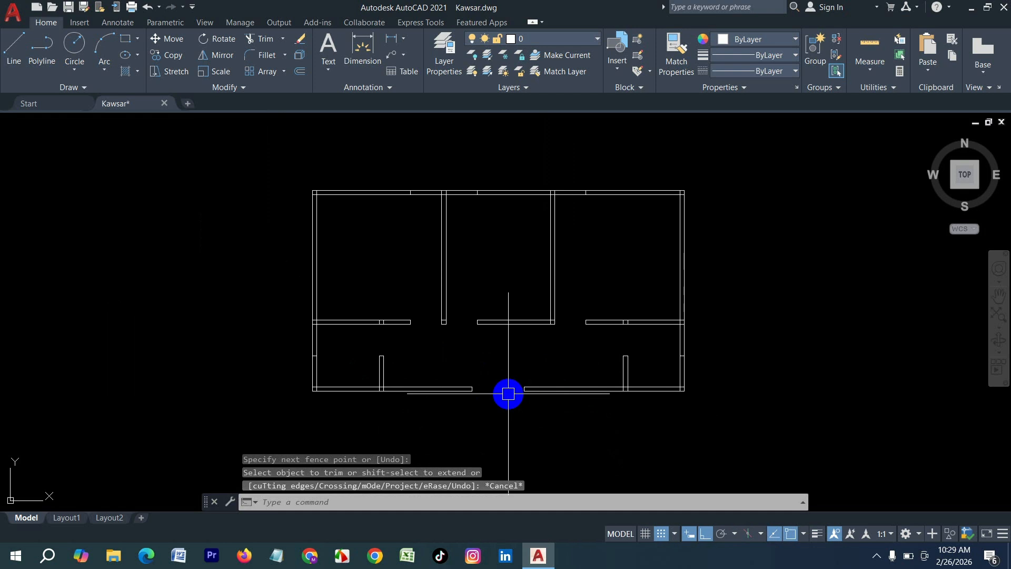
pyautogui.scroll(2, 509, 394)
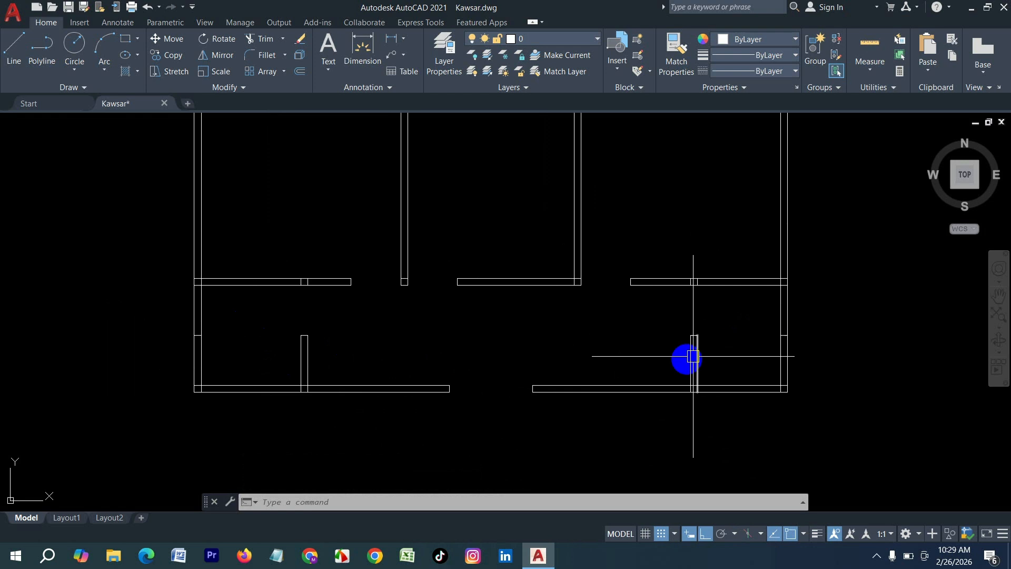
# Step: Trim the crossing wall lines at the floor plan's top-left exterior corner
pyautogui.scroll(-2, 693, 356)
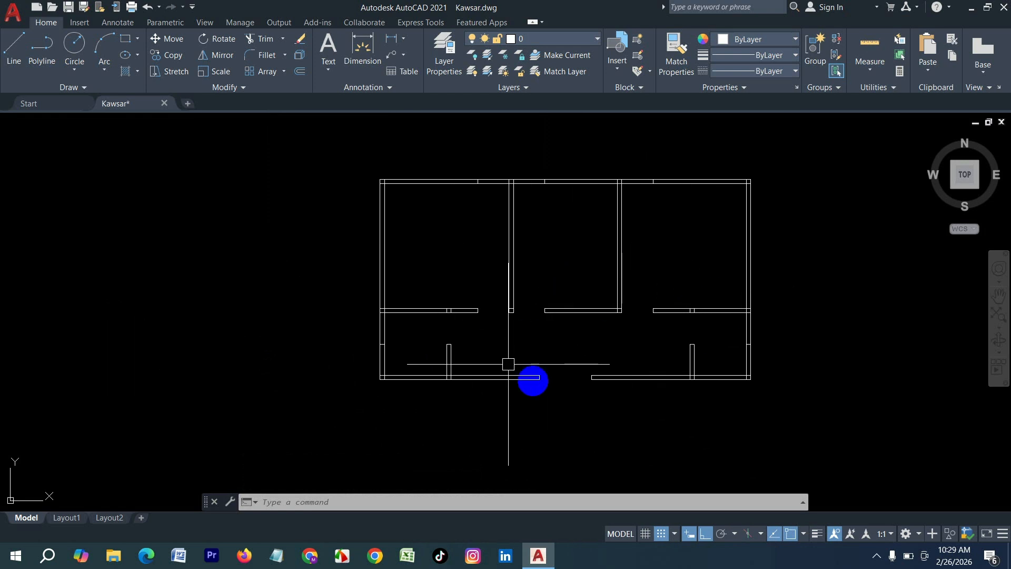
pyautogui.scroll(2, 621, 381)
pyautogui.scroll(-4, 458, 422)
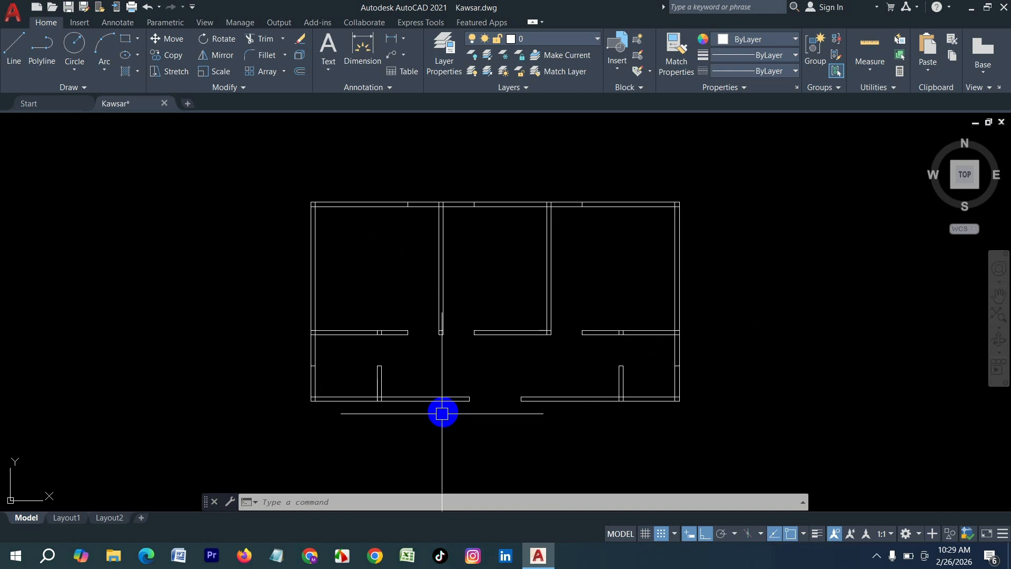
pyautogui.scroll(4, 380, 287)
pyautogui.press('Escape')
pyautogui.write('t')
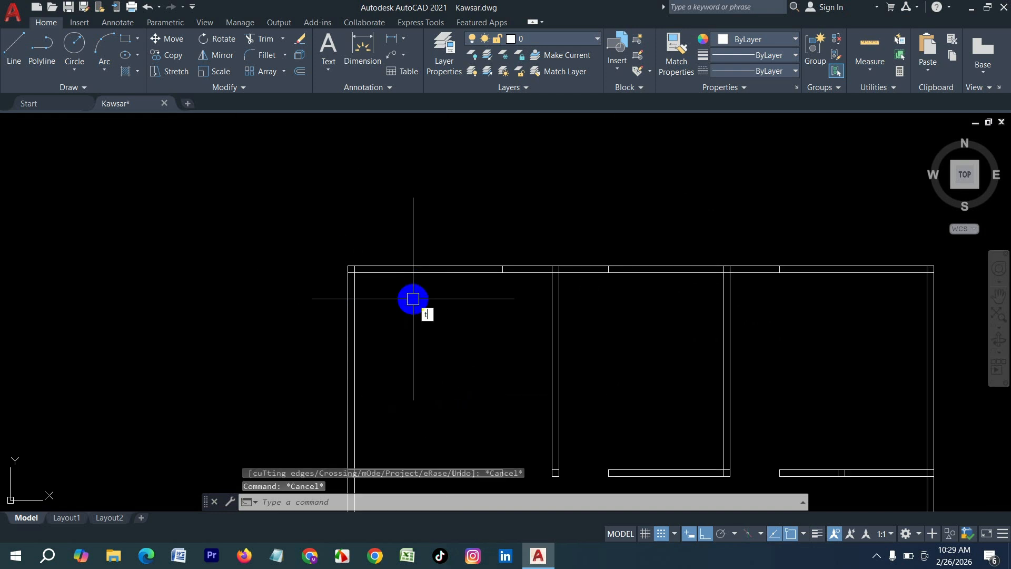
pyautogui.write(' or')
pyautogui.press('Return')
pyautogui.scroll(3, 339, 278)
pyautogui.click(377, 238)
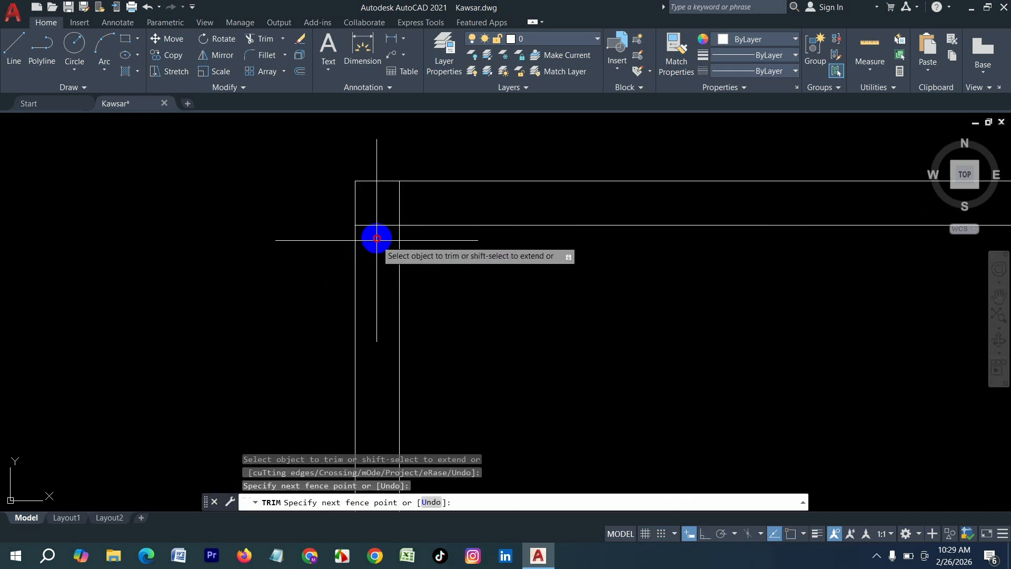
pyautogui.moveTo(377, 239); pyautogui.dragTo(430, 203)
# Step: Trim the top exterior wall's inner line at both room partition junctions, along with the short leftover lines between them
pyautogui.scroll(-4, 296, 267)
pyautogui.scroll(4, 649, 250)
pyautogui.moveTo(660, 255)
pyautogui.mouseDown()
pyautogui.moveTo(540, 258)
pyautogui.moveTo(601, 279)
pyautogui.mouseUp()
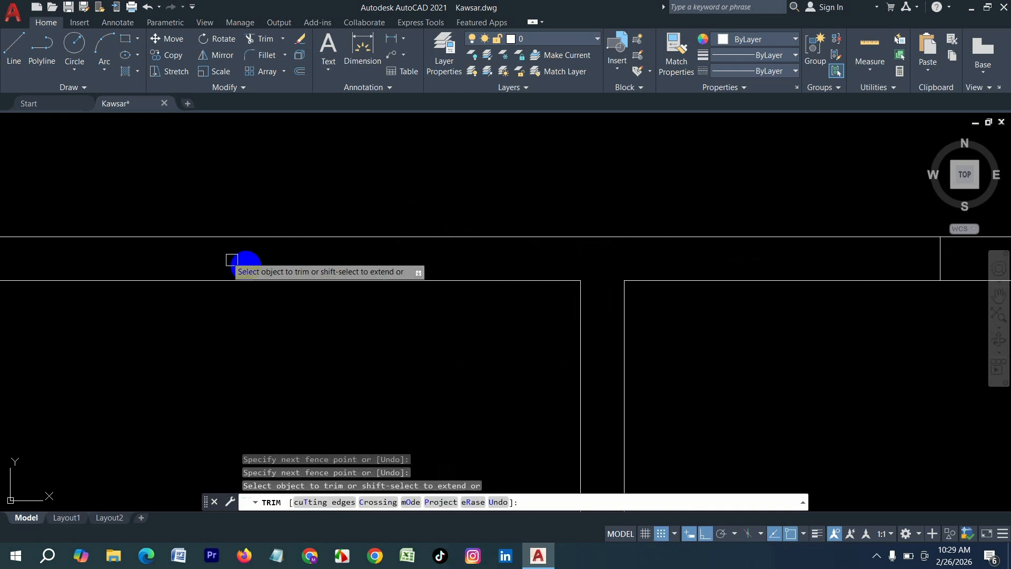
pyautogui.scroll(-4, 501, 286)
pyautogui.scroll(4, 600, 294)
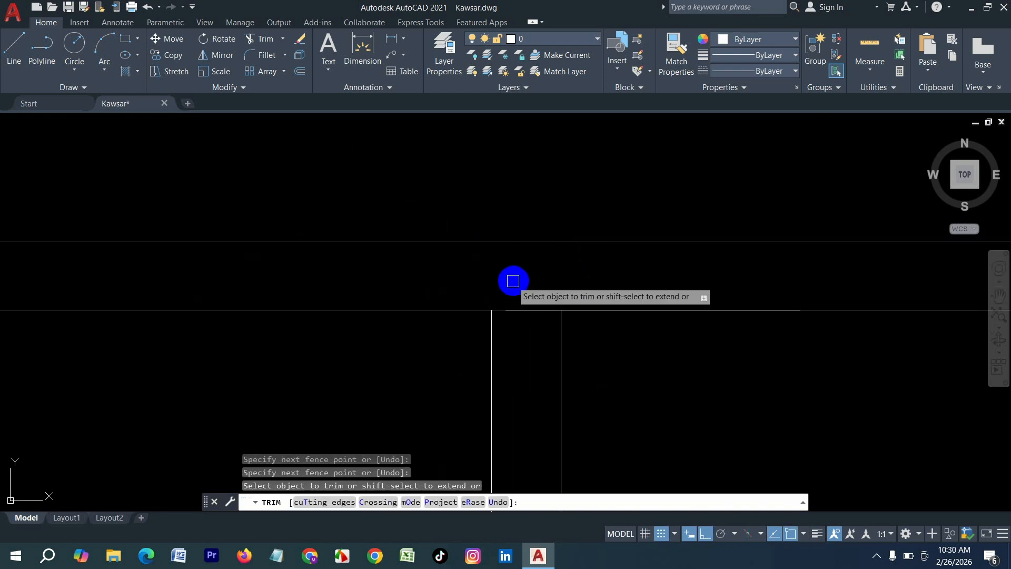
pyautogui.scroll(-4, 513, 281)
pyautogui.scroll(4, 50, 318)
pyautogui.moveTo(42, 318); pyautogui.dragTo(168, 319)
# Step: Trim the crossing lines at the top-right exterior corner and the leftover short line above the right room
pyautogui.scroll(-4, 573, 334)
pyautogui.scroll(4, 652, 293)
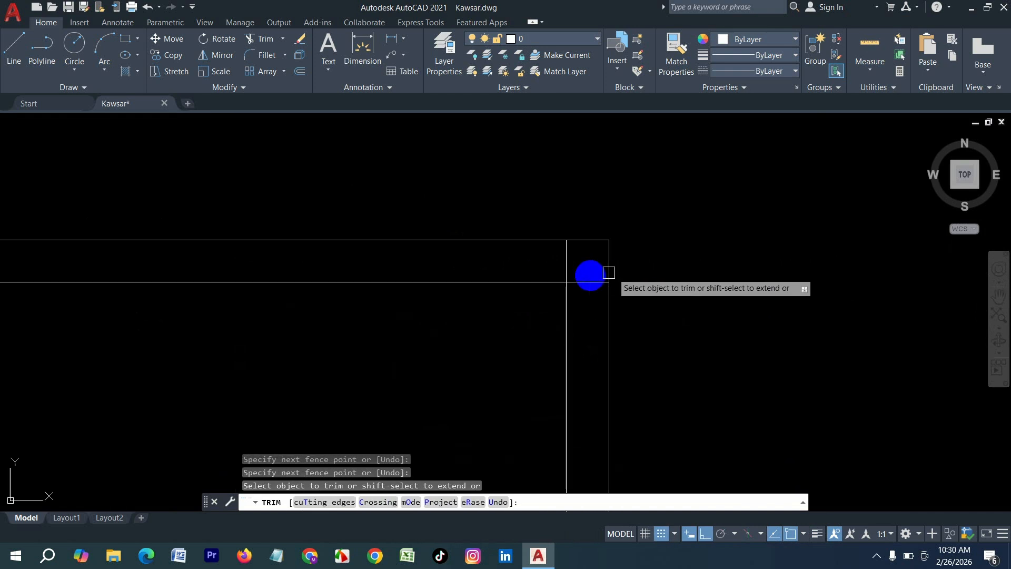
pyautogui.moveTo(609, 273)
pyautogui.mouseDown()
pyautogui.moveTo(587, 286)
pyautogui.moveTo(558, 264)
pyautogui.moveTo(564, 274)
pyautogui.mouseUp()
pyautogui.scroll(-4, 718, 273)
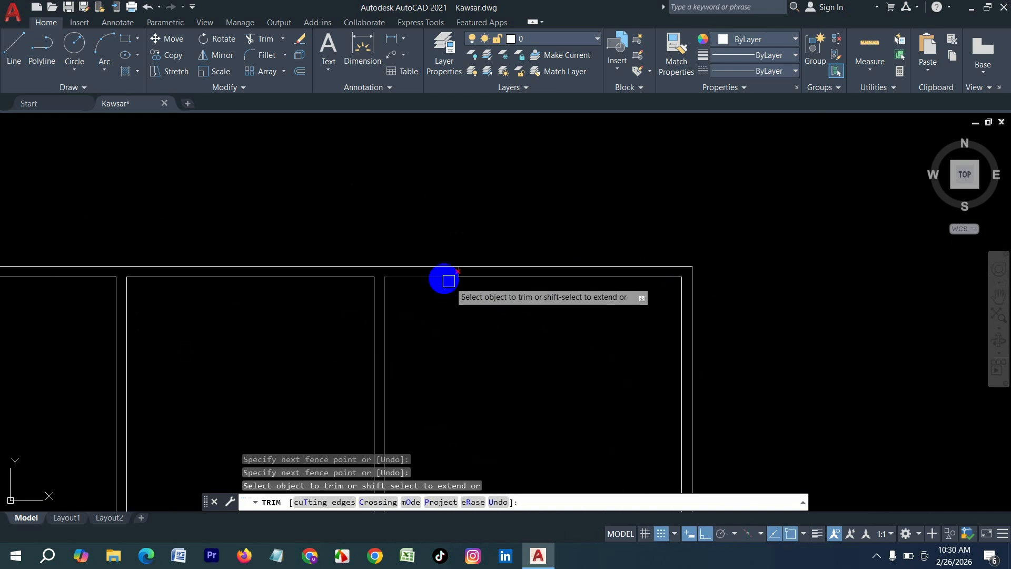
pyautogui.scroll(4, 444, 279)
pyautogui.scroll(-5, 527, 274)
# Step: Trim the junction of the right exterior wall with the middle horizontal wall, and the short partition lines inside that wall
pyautogui.scroll(5, 594, 384)
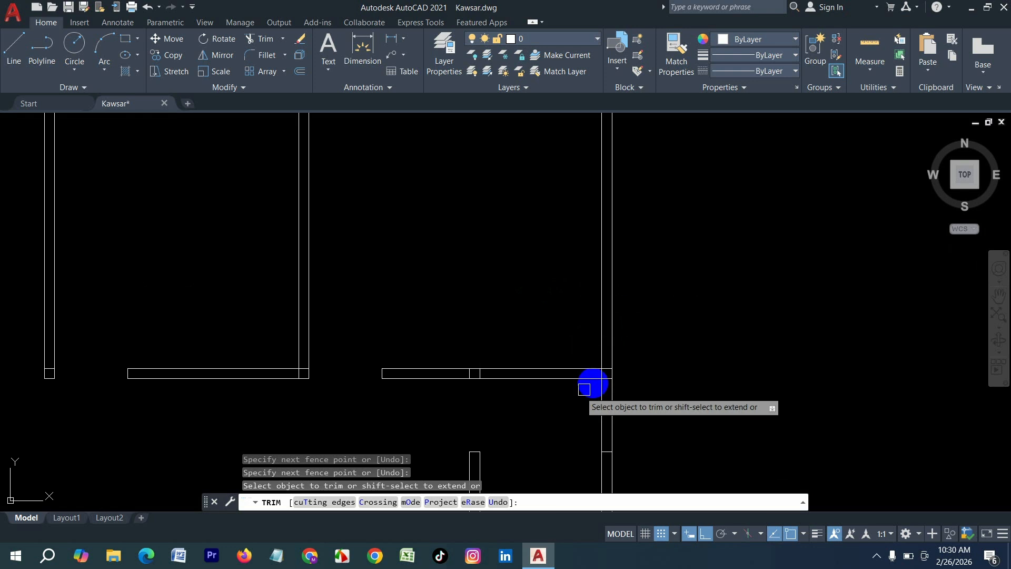
pyautogui.scroll(6, 602, 382)
pyautogui.moveTo(634, 380)
pyautogui.mouseDown()
pyautogui.moveTo(630, 291)
pyautogui.moveTo(572, 333)
pyautogui.mouseUp()
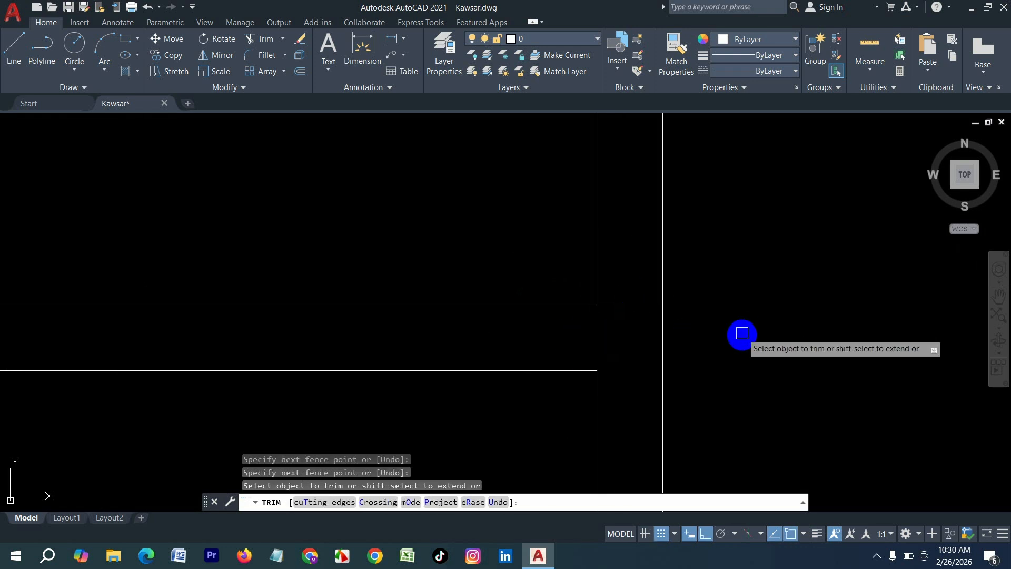
pyautogui.scroll(-5, 585, 346)
pyautogui.moveTo(538, 297); pyautogui.dragTo(686, 296)
pyautogui.scroll(-3, 684, 332)
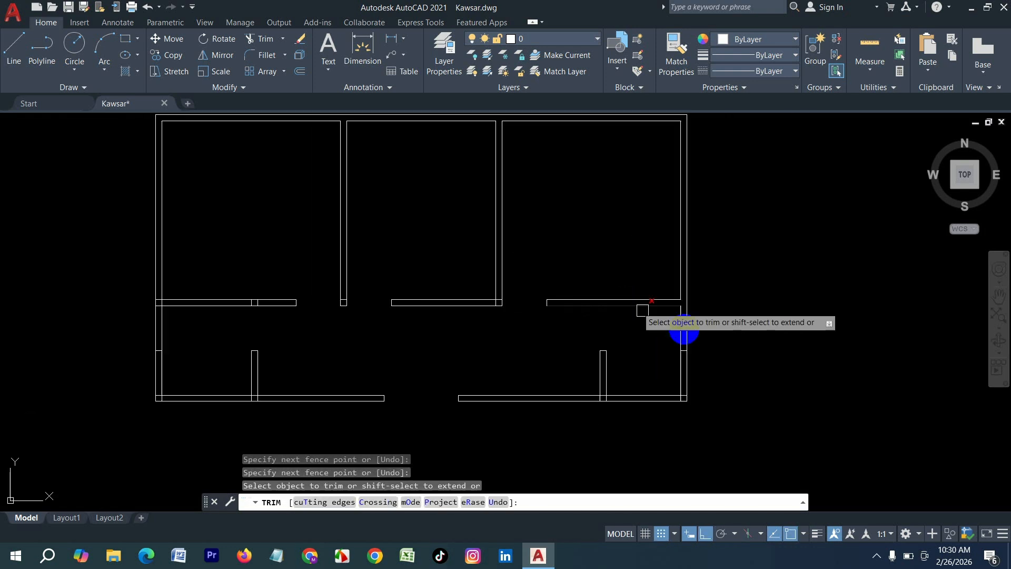
# Step: Trim the leftover short line in the lower right exterior wall and the crossing lines at the bottom-right corner
pyautogui.scroll(6, 702, 357)
pyautogui.moveTo(780, 301)
pyautogui.mouseDown()
pyautogui.moveTo(782, 346)
pyautogui.moveTo(743, 416)
pyautogui.moveTo(701, 429)
pyautogui.mouseUp()
pyautogui.scroll(-7, 785, 333)
pyautogui.scroll(9, 784, 342)
pyautogui.scroll(-7, 811, 375)
# Step: Trim the overlapping lines where the two lower partitions meet the bottom exterior wall
pyautogui.scroll(7, 591, 391)
pyautogui.moveTo(551, 378)
pyautogui.mouseDown()
pyautogui.moveTo(705, 379)
pyautogui.moveTo(618, 316)
pyautogui.moveTo(678, 372)
pyautogui.mouseUp()
pyautogui.scroll(-8, 677, 373)
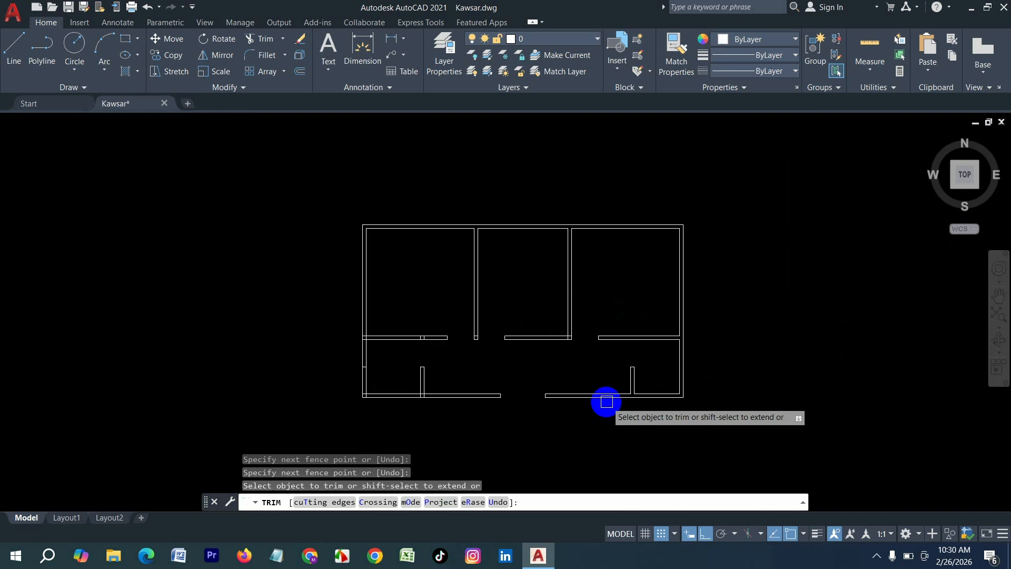
pyautogui.scroll(9, 429, 402)
pyautogui.moveTo(387, 345); pyautogui.dragTo(258, 325)
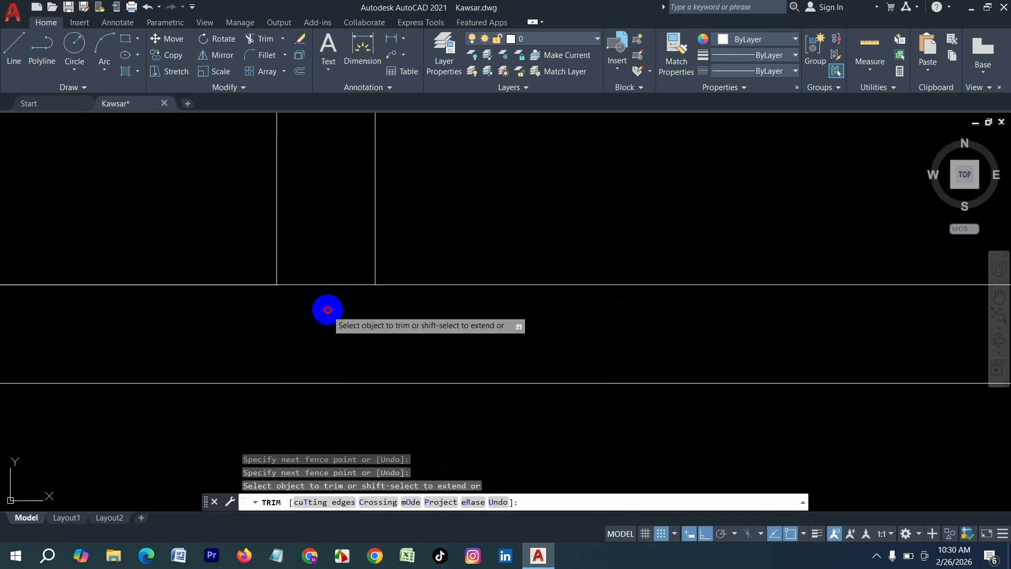
# Step: Trim the crossing lines at the bottom-left exterior corner and undo the unwanted trim of the left outer wall line
pyautogui.scroll(-5, 418, 388)
pyautogui.scroll(6, 406, 395)
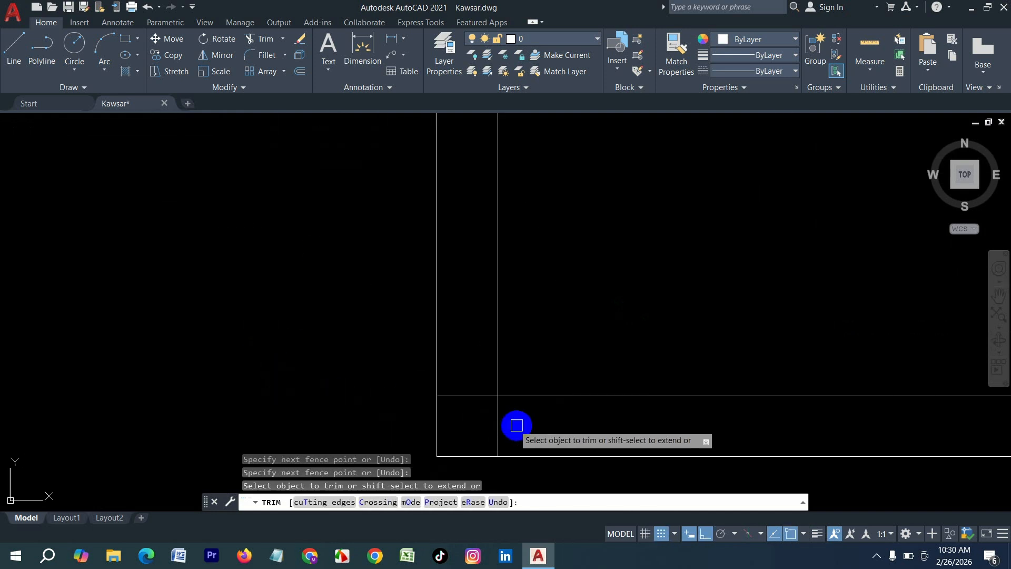
pyautogui.moveTo(517, 426)
pyautogui.mouseDown()
pyautogui.moveTo(427, 396)
pyautogui.moveTo(380, 359)
pyautogui.moveTo(407, 197)
pyautogui.mouseUp()
pyautogui.scroll(-5, 395, 431)
pyautogui.scroll(3, 411, 355)
pyautogui.scroll(-4, 427, 285)
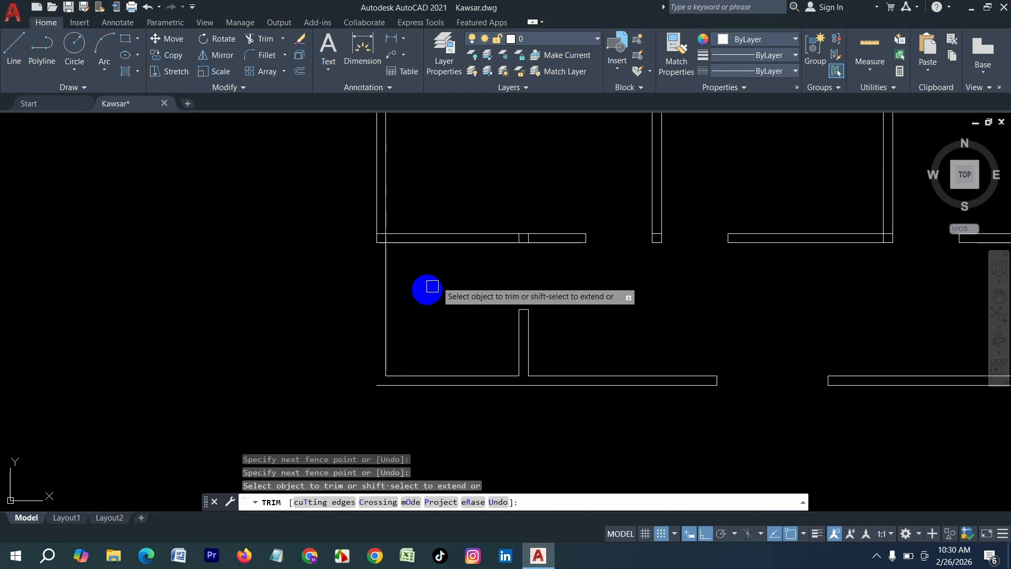
pyautogui.hotkey('ctrl', 'z')
# Step: Trim the leftover short line in the left exterior wall and open its junction with the middle horizontal wall
pyautogui.scroll(-5, 414, 308)
pyautogui.scroll(5, 436, 232)
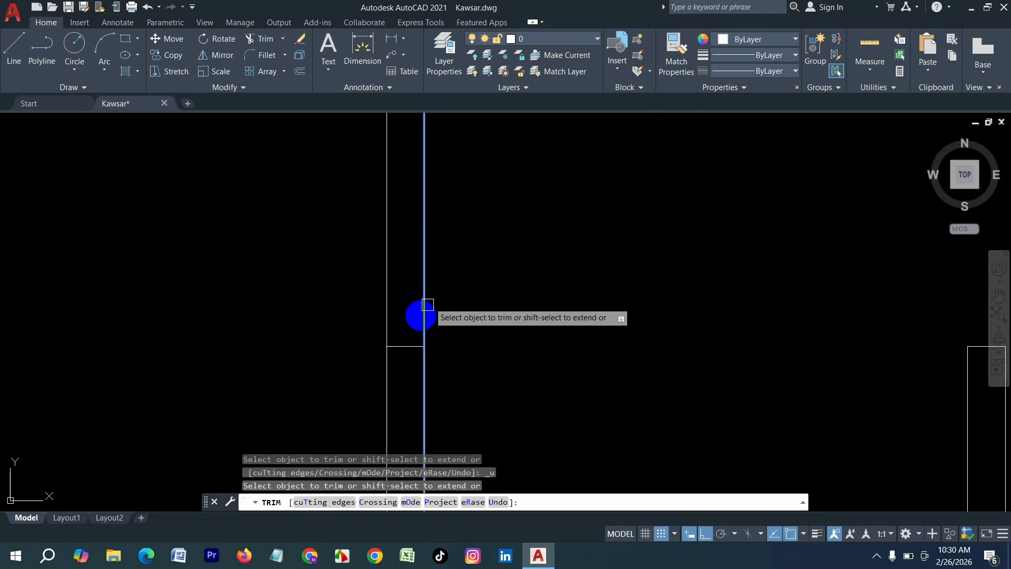
pyautogui.moveTo(406, 366); pyautogui.dragTo(384, 388)
pyautogui.scroll(-4, 395, 310)
pyautogui.scroll(4, 374, 341)
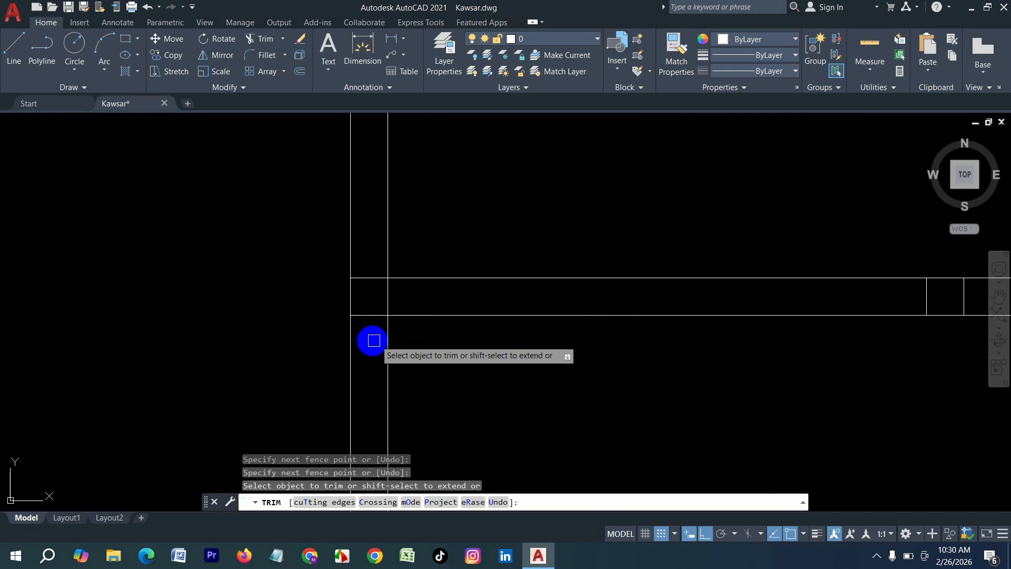
pyautogui.moveTo(374, 341); pyautogui.dragTo(373, 248)
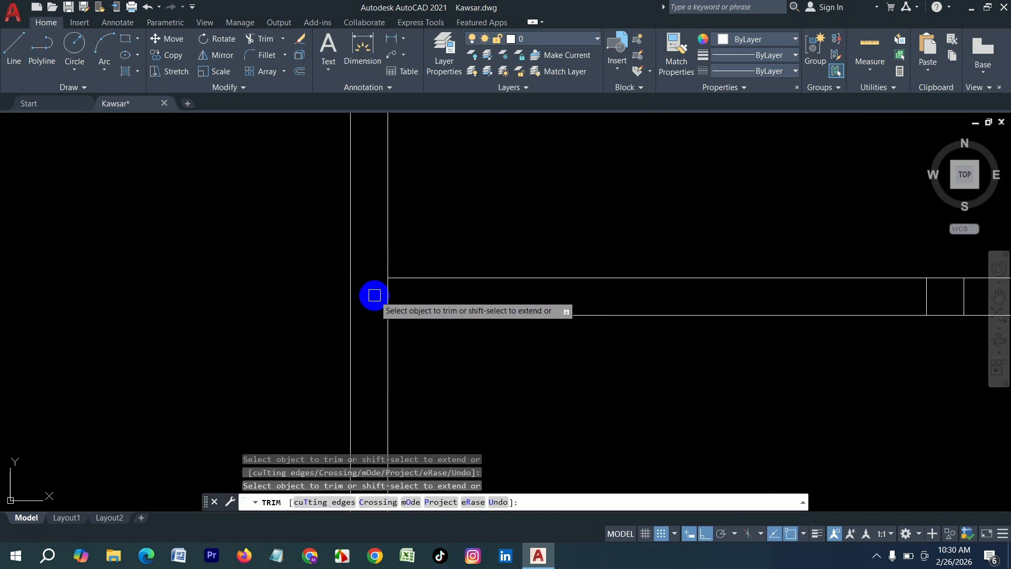
pyautogui.moveTo(375, 295); pyautogui.dragTo(413, 295)
# Step: Trim the two short partition lines inside the left section of the middle horizontal wall
pyautogui.scroll(-6, 298, 314)
pyautogui.scroll(6, 491, 314)
pyautogui.click(400, 305)
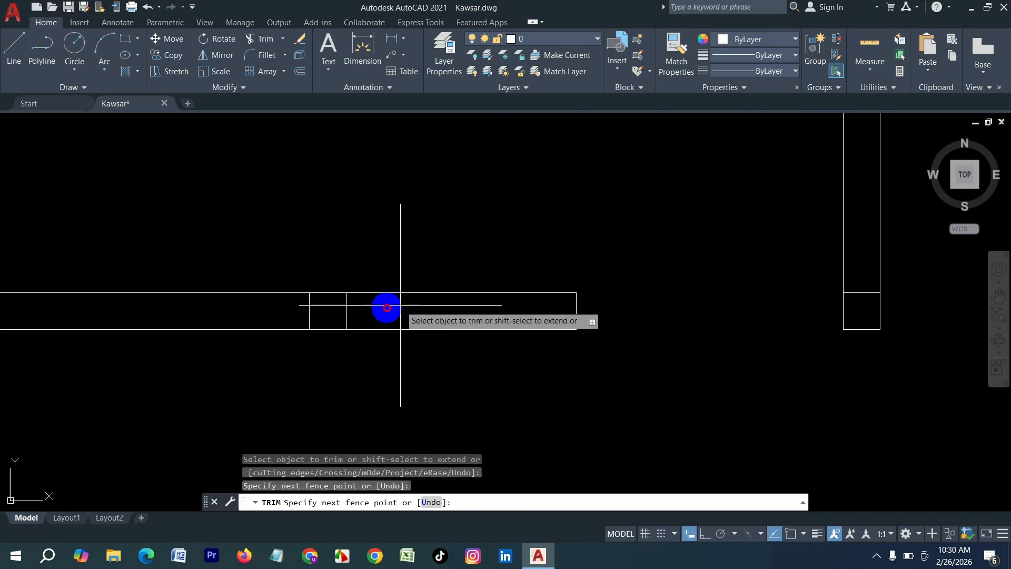
pyautogui.click(302, 305)
pyautogui.scroll(-6, 522, 369)
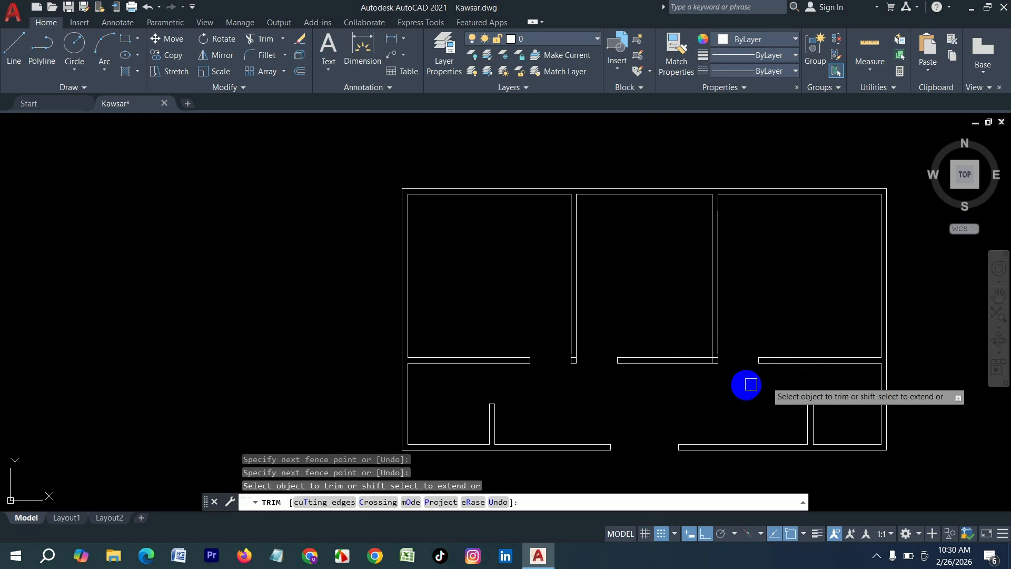
# Step: Trim the crossing lines at the second room partition's lower junction and the line across the first partition's lower end
pyautogui.scroll(5, 719, 354)
pyautogui.moveTo(689, 290)
pyautogui.mouseDown()
pyautogui.moveTo(675, 336)
pyautogui.moveTo(635, 345)
pyautogui.mouseUp()
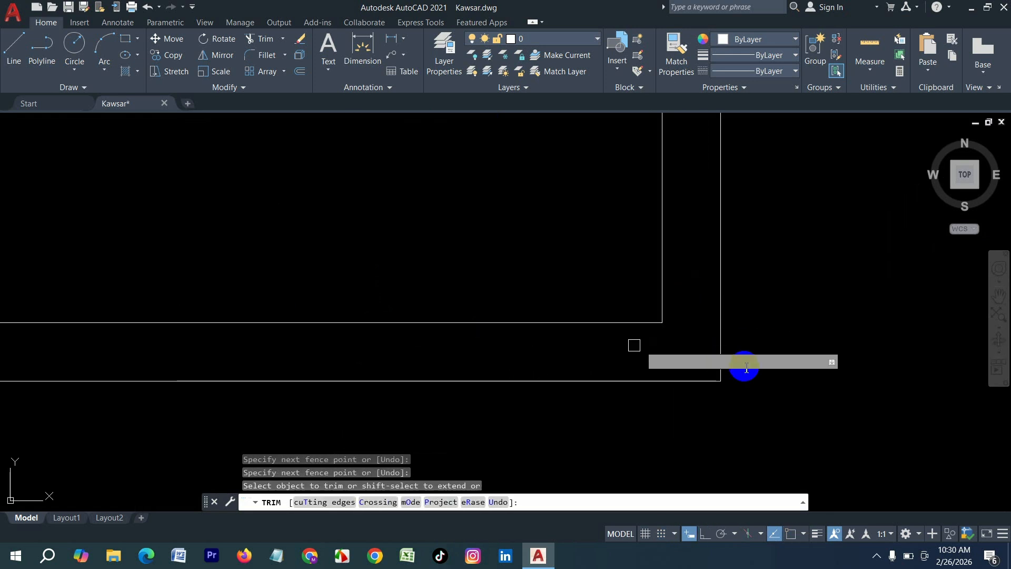
pyautogui.scroll(-6, 740, 372)
pyautogui.scroll(5, 509, 384)
pyautogui.moveTo(516, 361)
pyautogui.mouseDown()
pyautogui.moveTo(518, 320)
pyautogui.moveTo(490, 328)
pyautogui.mouseUp()
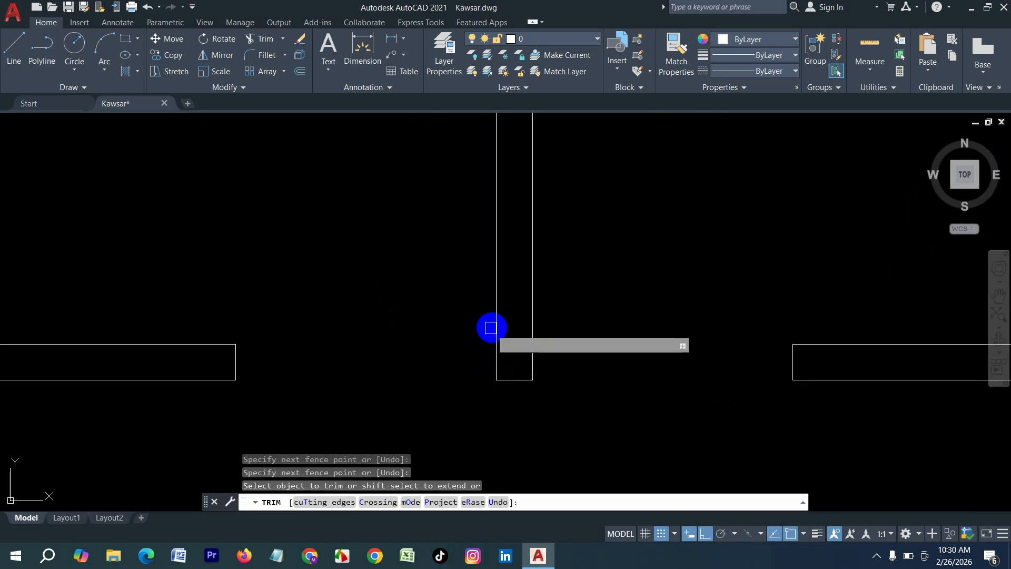
pyautogui.scroll(-6, 490, 327)
pyautogui.press('Escape')
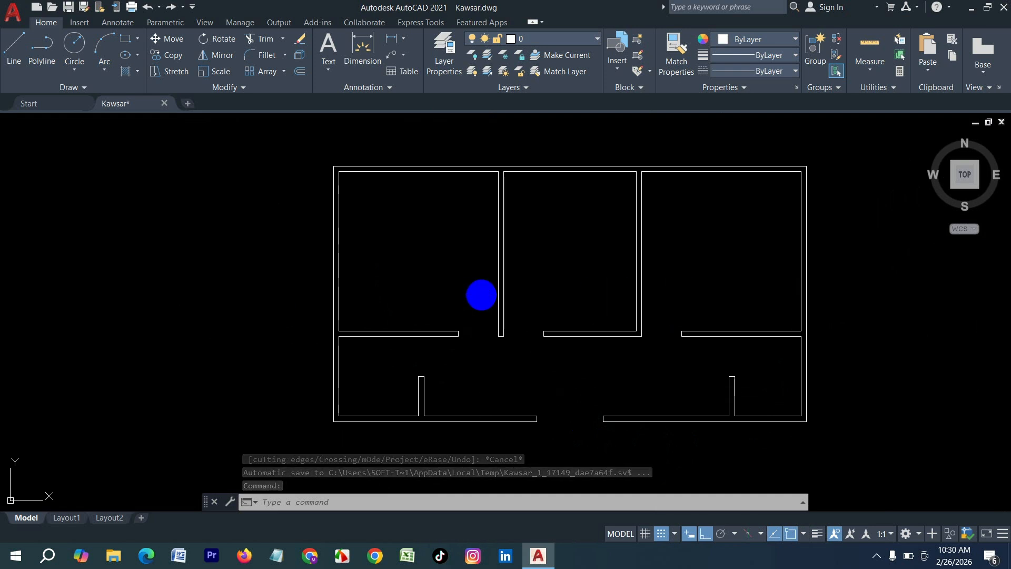
# Step: Save the drawing
pyautogui.hotkey('ctrl', 's')
pyautogui.scroll(-5, 471, 324)
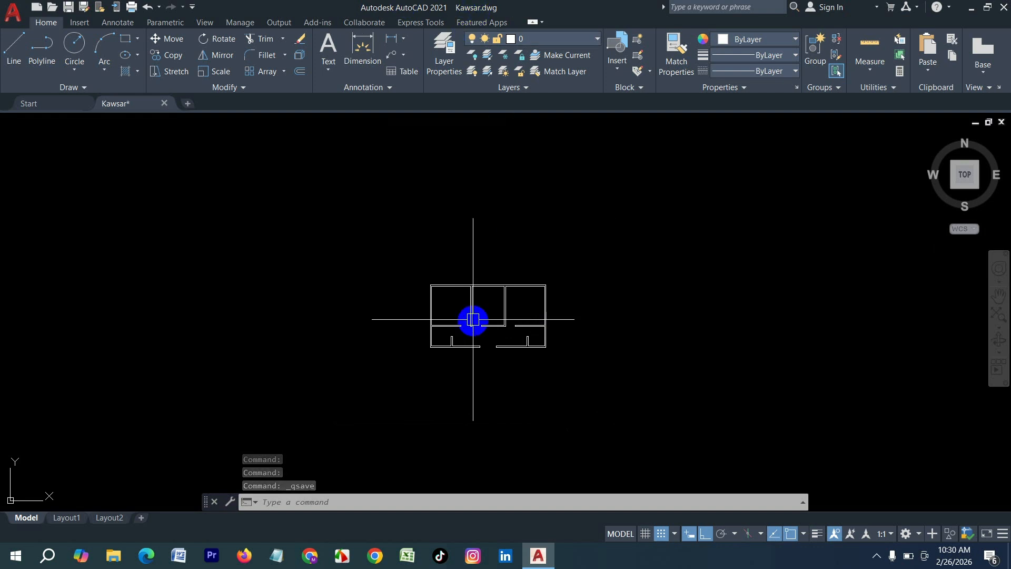
pyautogui.scroll(6, 473, 320)
pyautogui.scroll(-5, 432, 345)
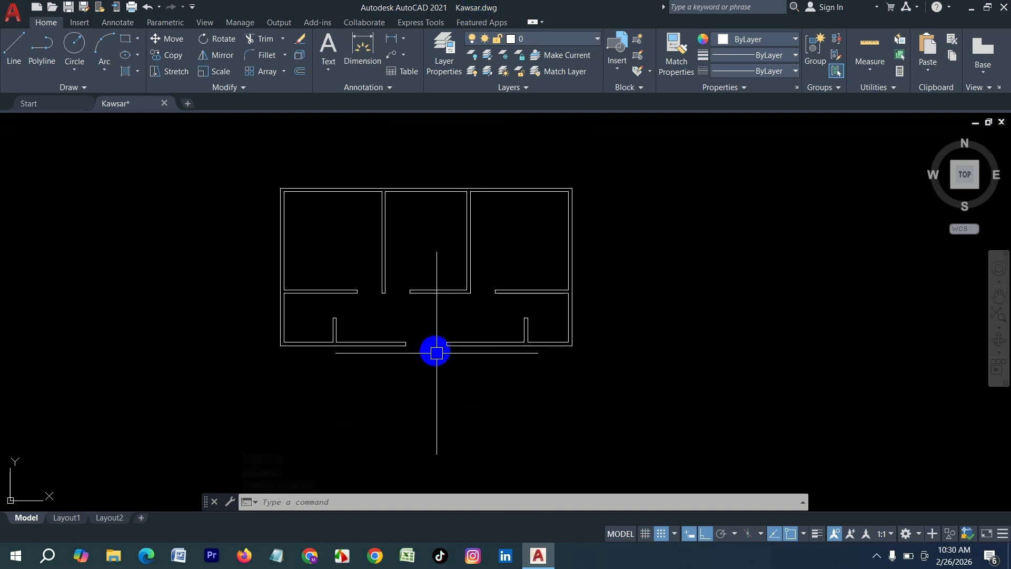
pyautogui.scroll(2, 435, 349)
pyautogui.scroll(-2, 483, 343)
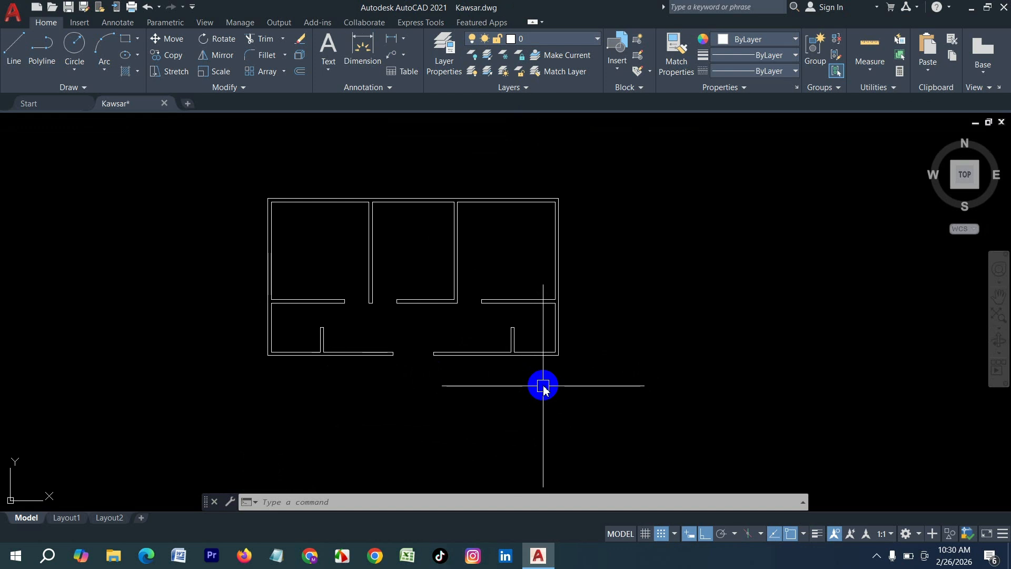
# Step: Draw a 5' horizontal line in the empty area to the lower right of the floor plan
pyautogui.write('l')
pyautogui.press('Return')
pyautogui.click(636, 391)
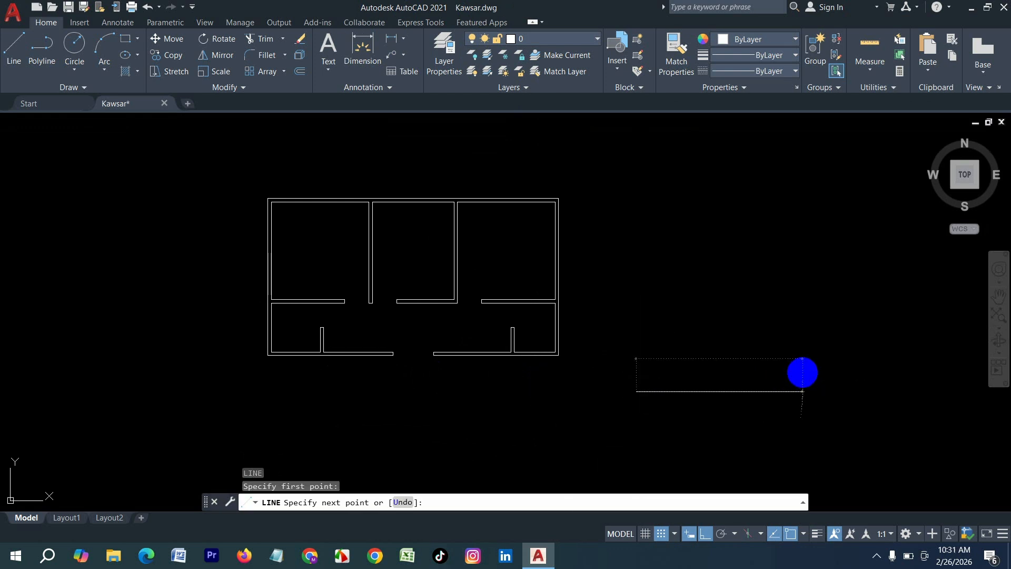
pyautogui.write("5'")
pyautogui.press('Return')
pyautogui.press('Return')
pyautogui.scroll(6, 659, 407)
pyautogui.scroll(6, 589, 351)
# Step: Draw a stepped door-frame profile from the 5' line's left end: 5" up, 2" right, 2" down, 1" right, 3" down
pyautogui.write('l')
pyautogui.press('Return')
pyautogui.scroll(-4, 409, 365)
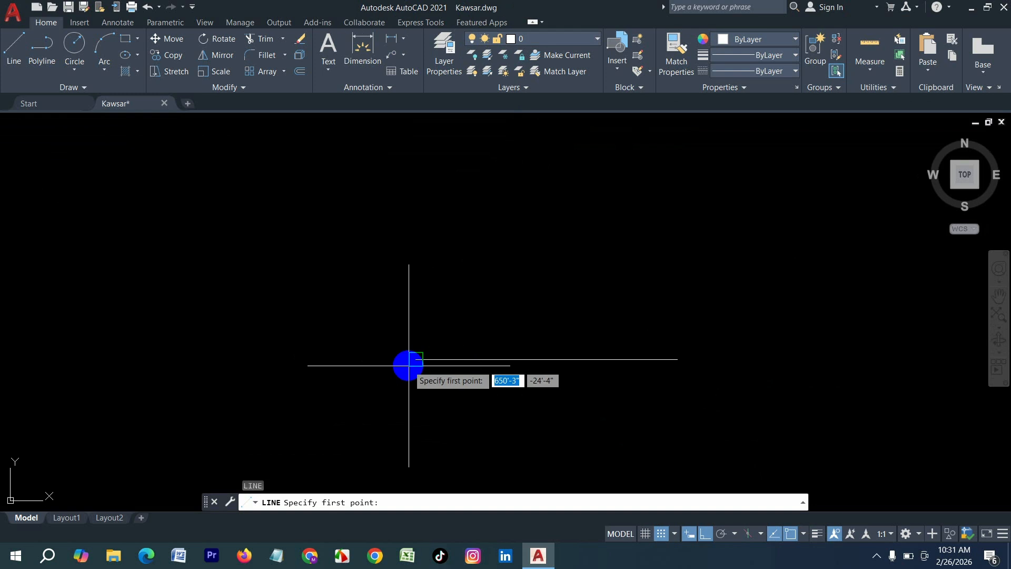
pyautogui.click(416, 360)
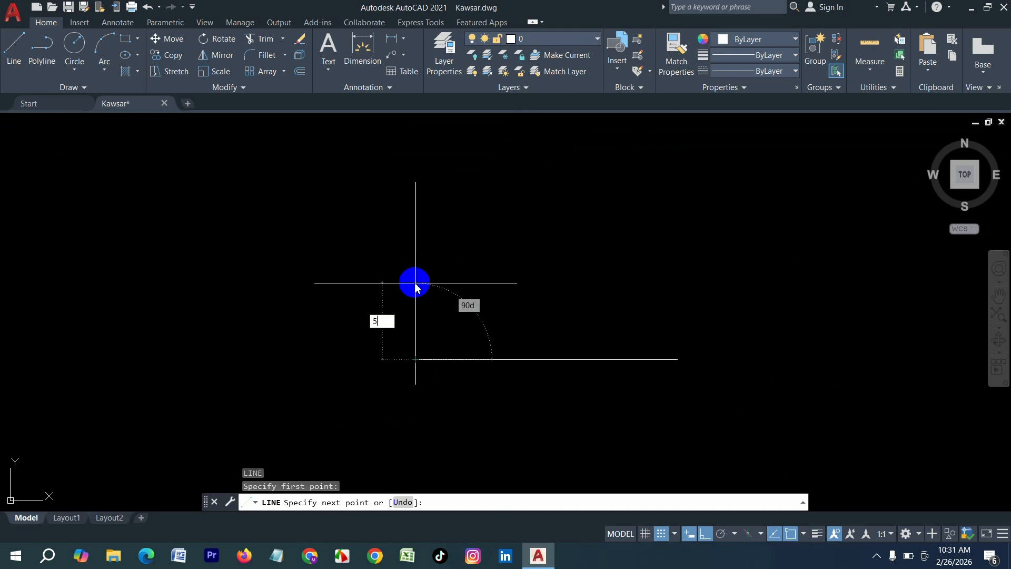
pyautogui.write('5')
pyautogui.press('Return')
pyautogui.write('2')
pyautogui.press('Return')
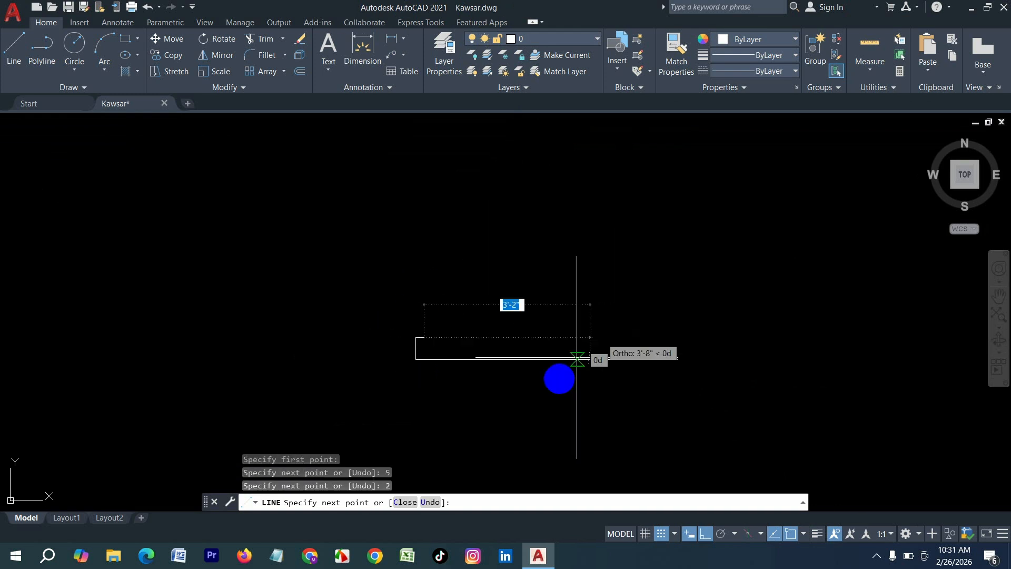
pyautogui.press('Return')
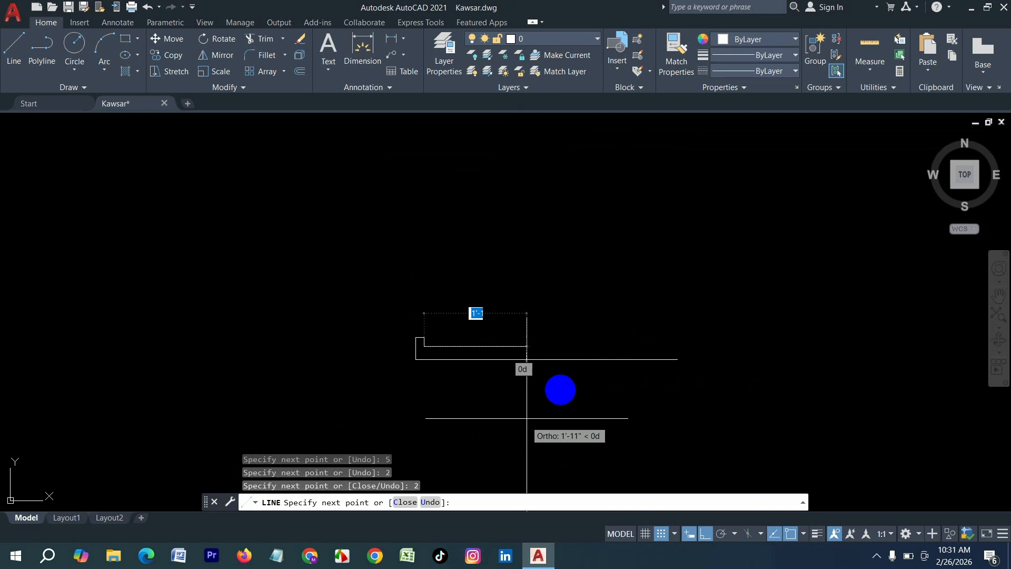
pyautogui.press('Return')
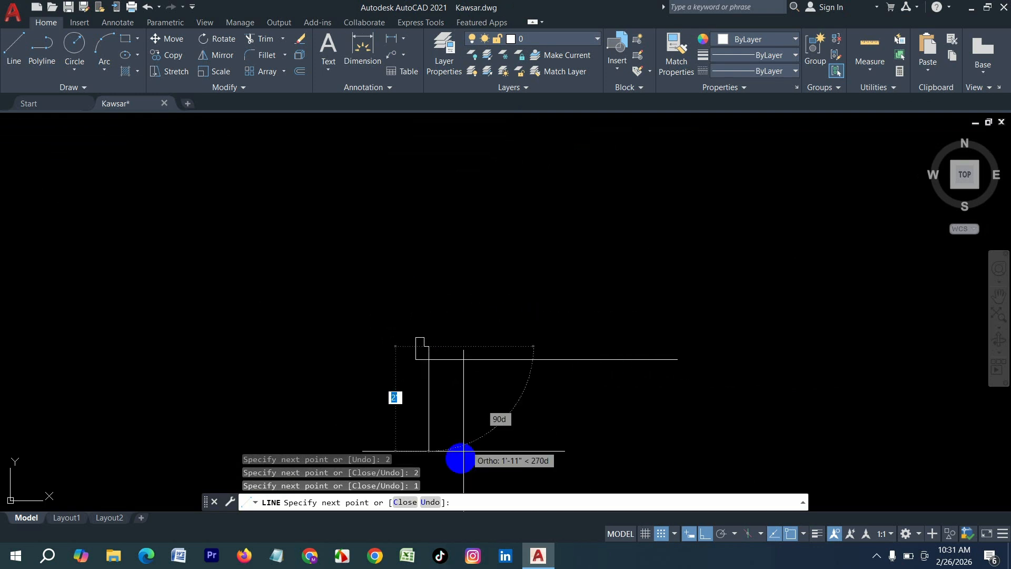
pyautogui.press('Return')
pyautogui.press('Return')
# Step: Draw two parallel 7' vertical lines upward from the two corners of the door-frame profile's inner step
pyautogui.scroll(2, 425, 365)
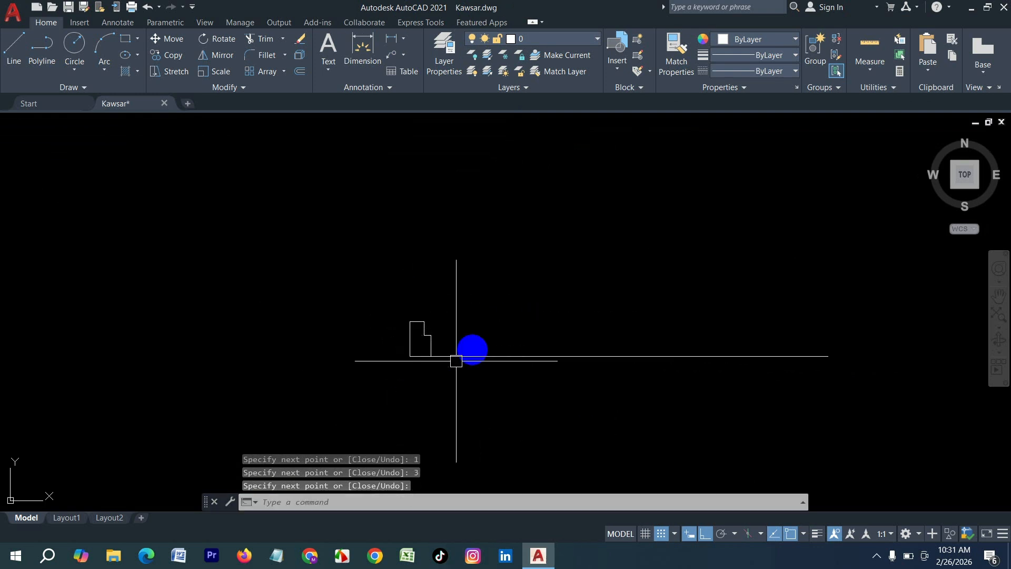
pyautogui.press('Return')
pyautogui.click(354, 308)
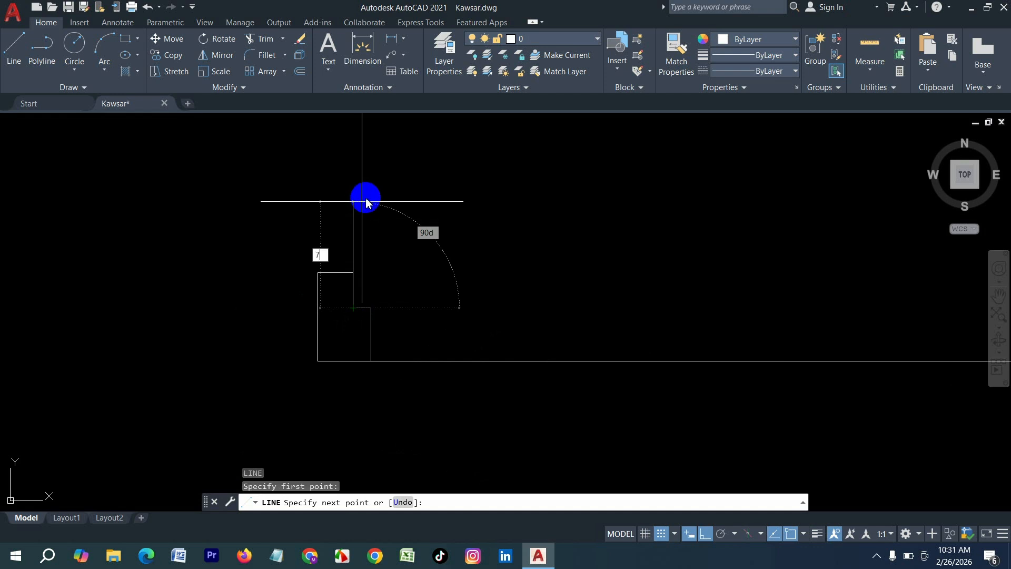
pyautogui.press('Return')
pyautogui.press('Return')
pyautogui.press('Return')
pyautogui.click(371, 308)
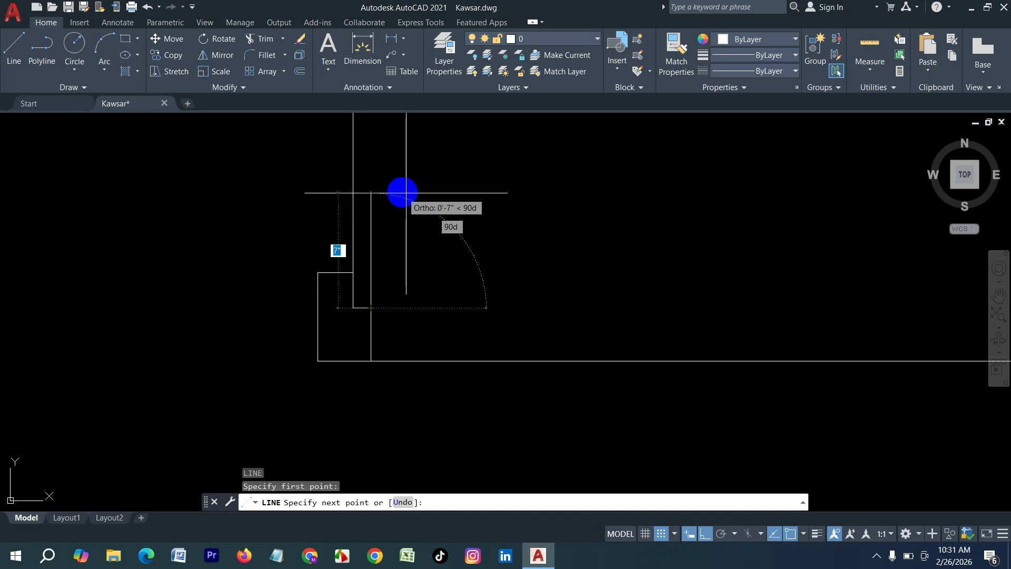
pyautogui.write("7'")
pyautogui.press('Return')
pyautogui.press('Return')
# Step: Mirror the frame profile and its vertical lines about the 5' line's midpoint, keeping the originals
pyautogui.scroll(-2, 403, 272)
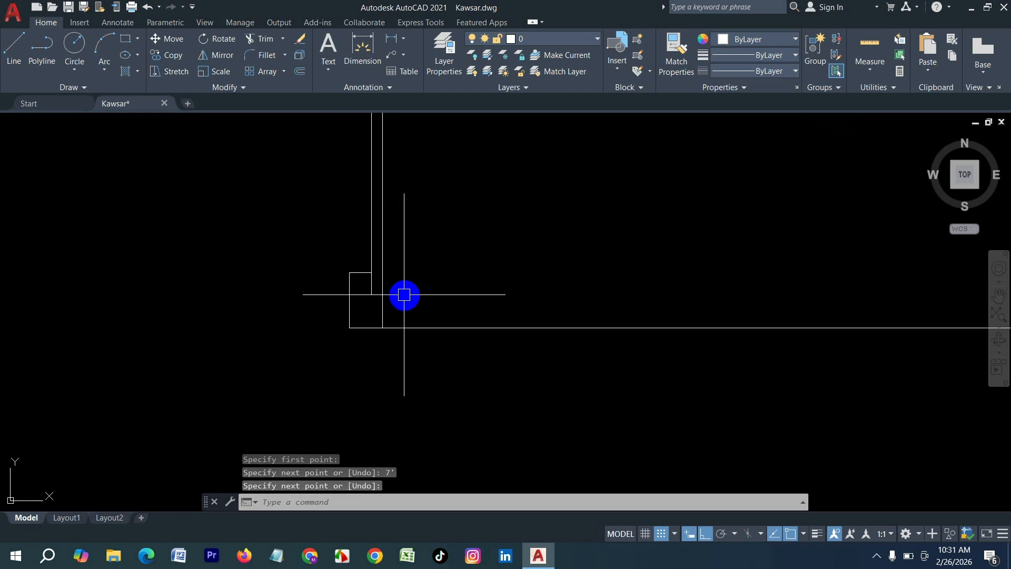
pyautogui.click(417, 308)
pyautogui.click(289, 253)
pyautogui.scroll(-3, 264, 307)
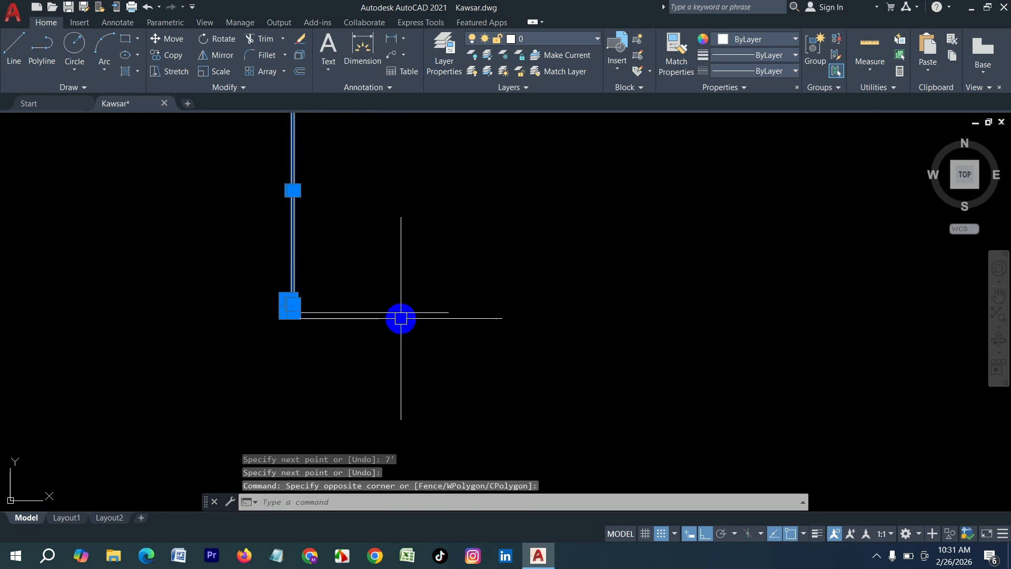
pyautogui.write('mi')
pyautogui.press('Return')
pyautogui.scroll(2, 380, 311)
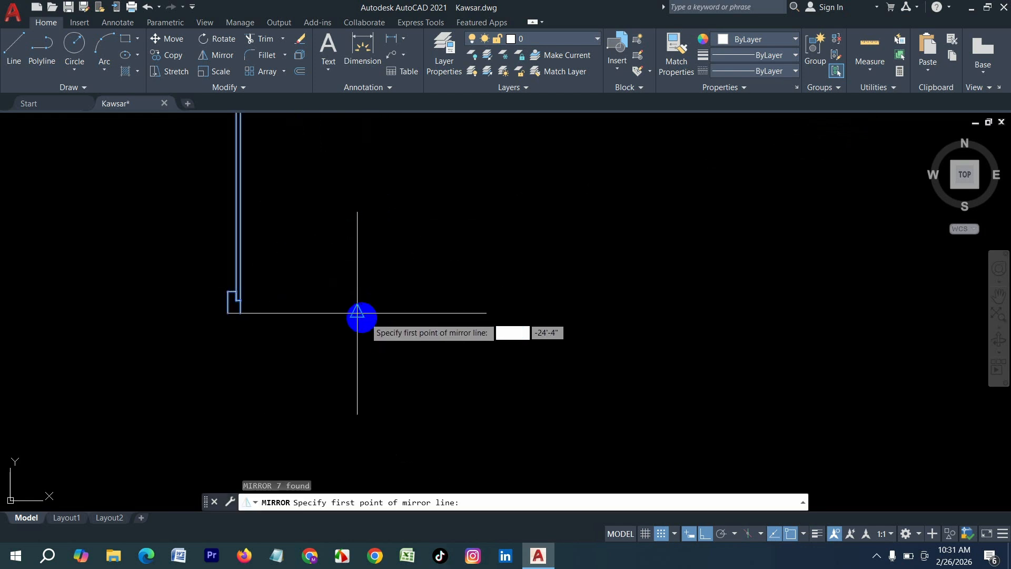
pyautogui.click(358, 317)
pyautogui.click(356, 240)
pyautogui.click(379, 285)
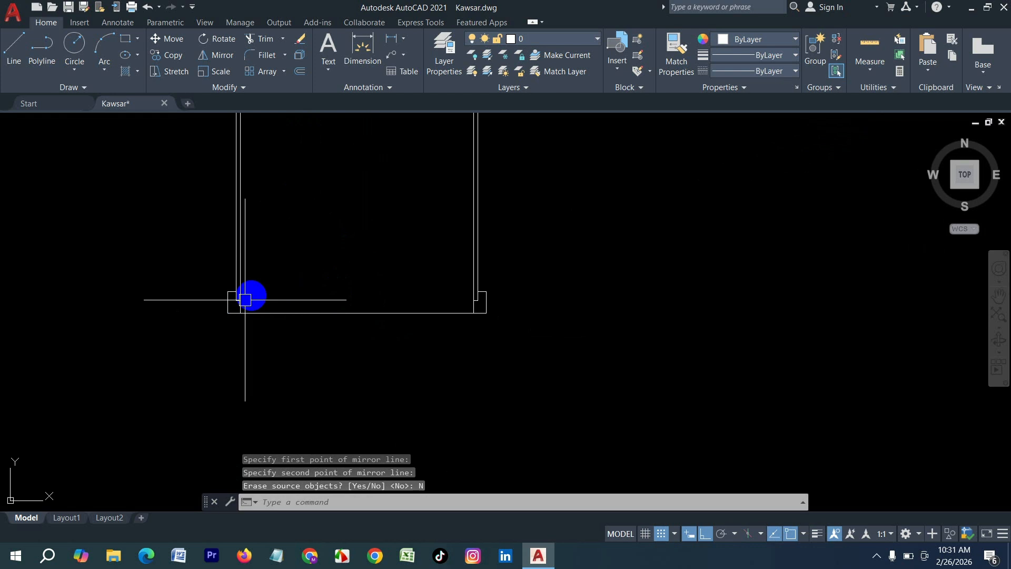
# Step: Draw two circles centred where each frame meets its outer leaf line, with radii reaching the midpoint of the 5' line
pyautogui.press('Return')
pyautogui.scroll(3, 236, 288)
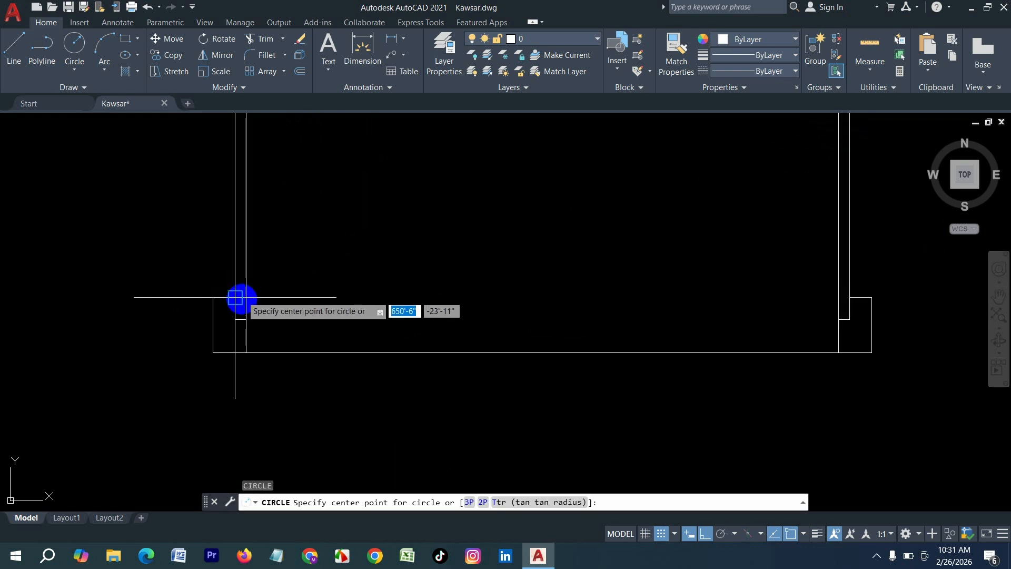
pyautogui.click(235, 297)
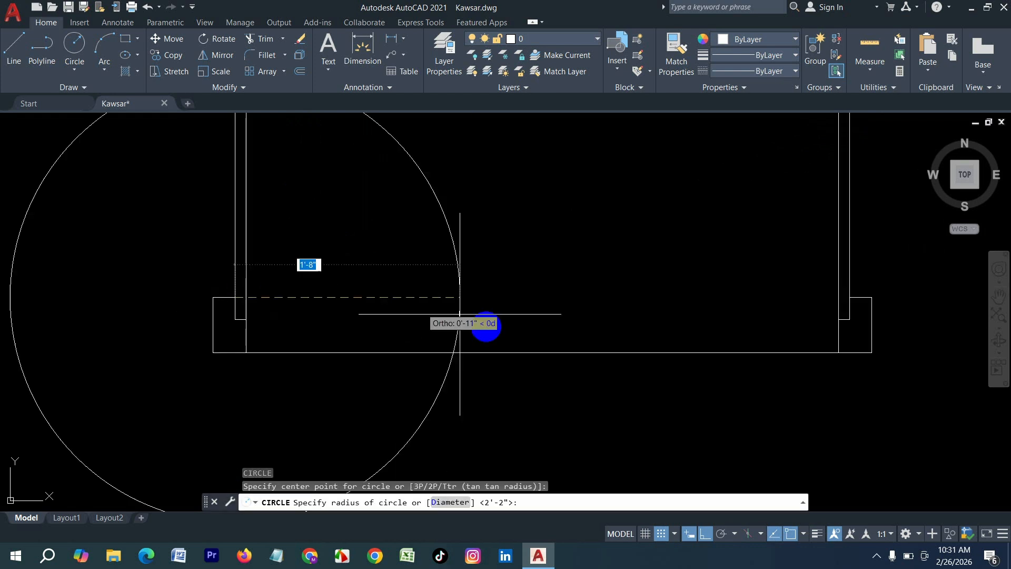
pyautogui.click(541, 352)
pyautogui.press('Return')
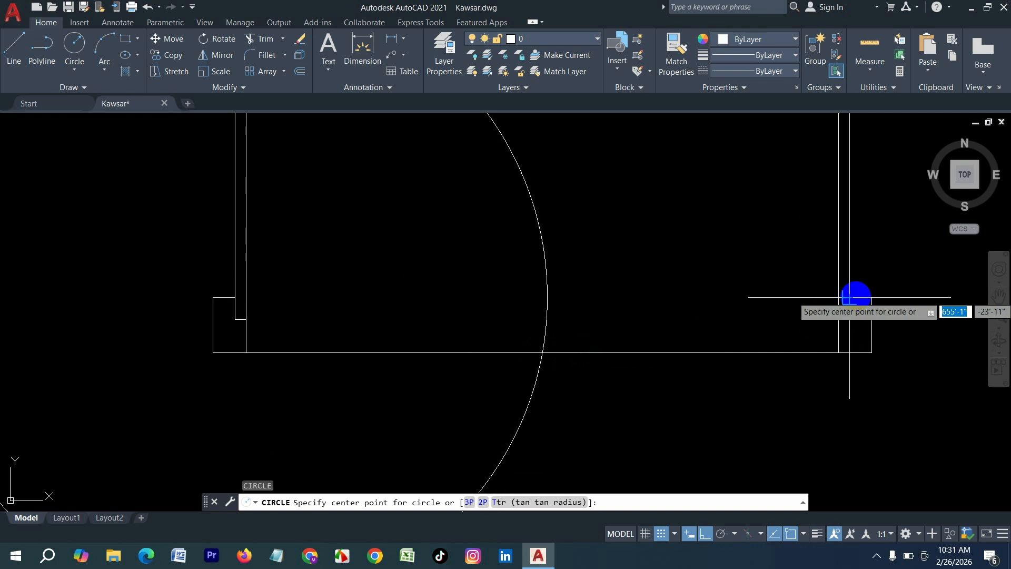
pyautogui.click(849, 298)
pyautogui.click(542, 351)
pyautogui.scroll(-3, 474, 372)
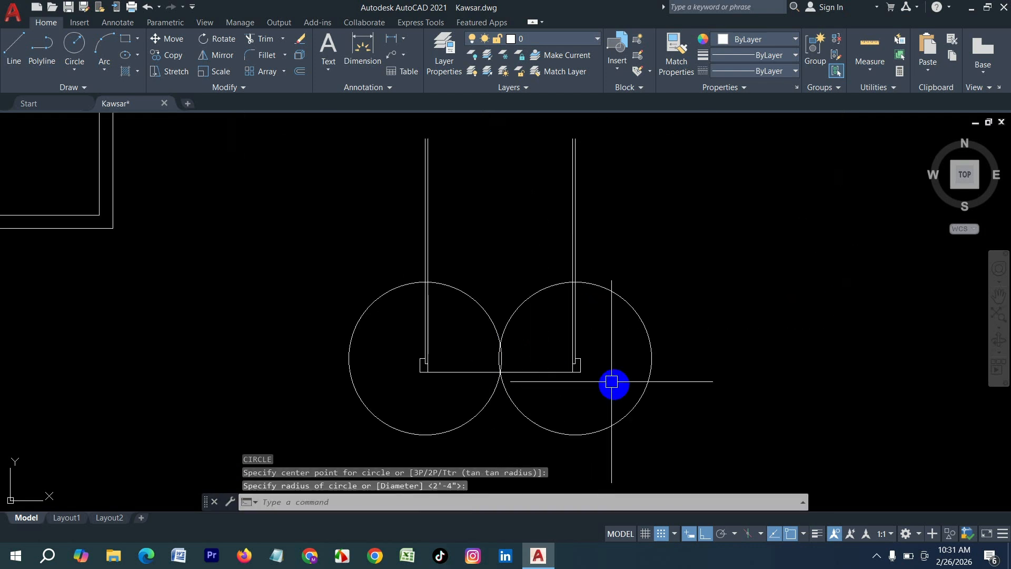
# Step: Trim the leaf lines above the circles, the excess circle arcs and the line between the frames to form a double door
pyautogui.press('Return')
pyautogui.press('Return')
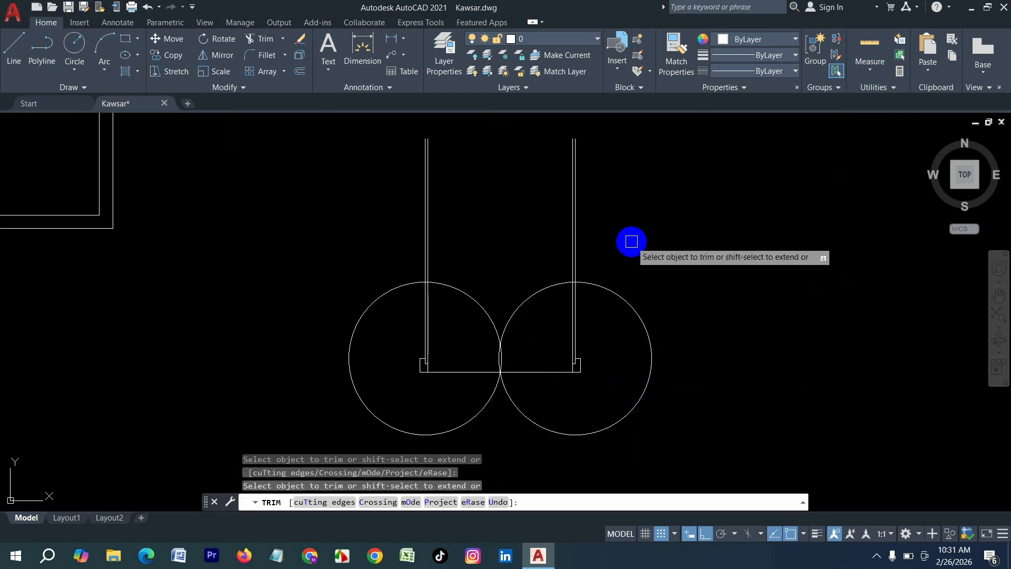
pyautogui.moveTo(632, 241); pyautogui.dragTo(348, 224)
pyautogui.moveTo(392, 263); pyautogui.dragTo(387, 377)
pyautogui.moveTo(586, 413)
pyautogui.mouseDown()
pyautogui.moveTo(524, 419)
pyautogui.moveTo(452, 370)
pyautogui.moveTo(528, 355)
pyautogui.moveTo(645, 397)
pyautogui.mouseUp()
pyautogui.scroll(3, 526, 385)
pyautogui.scroll(-2, 643, 395)
pyautogui.press('Escape')
# Step: Move the whole double door by its lower-left frame corner into the entrance opening in the floor plan's bottom wall
pyautogui.click(681, 406)
pyautogui.click(415, 244)
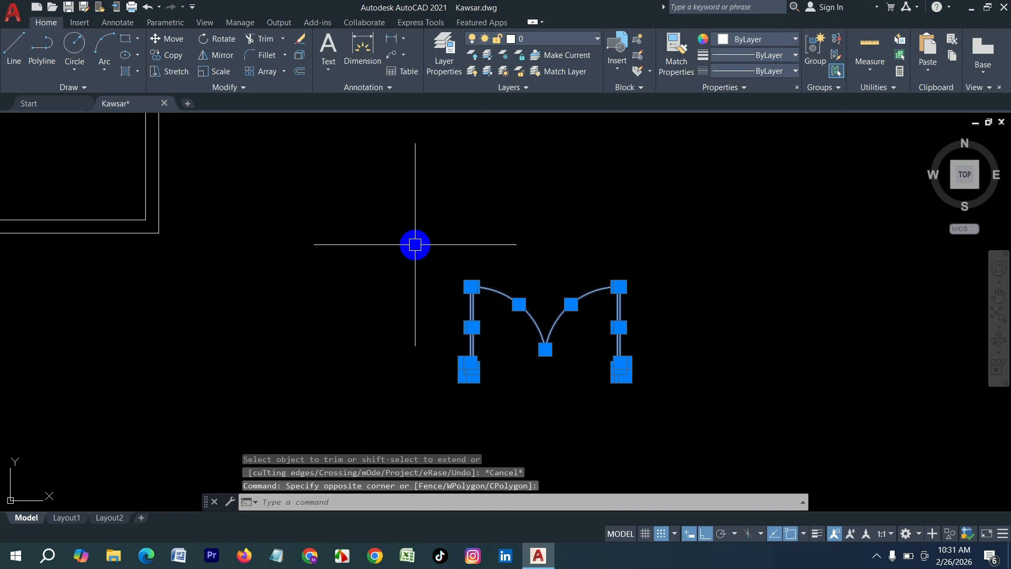
pyautogui.press('Return')
pyautogui.scroll(2, 467, 387)
pyautogui.click(463, 367)
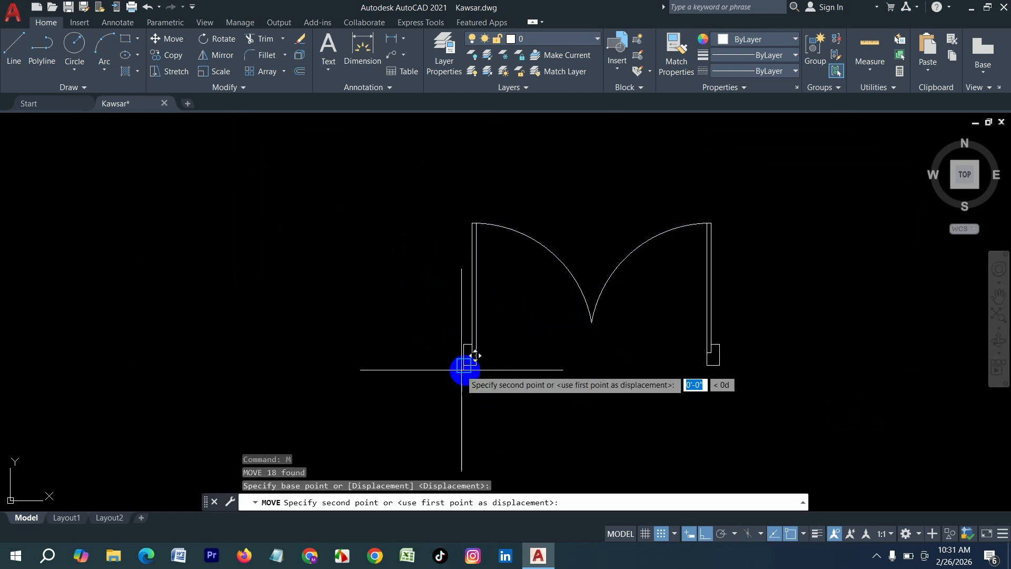
pyautogui.scroll(-8, 722, 406)
pyautogui.scroll(5, 583, 389)
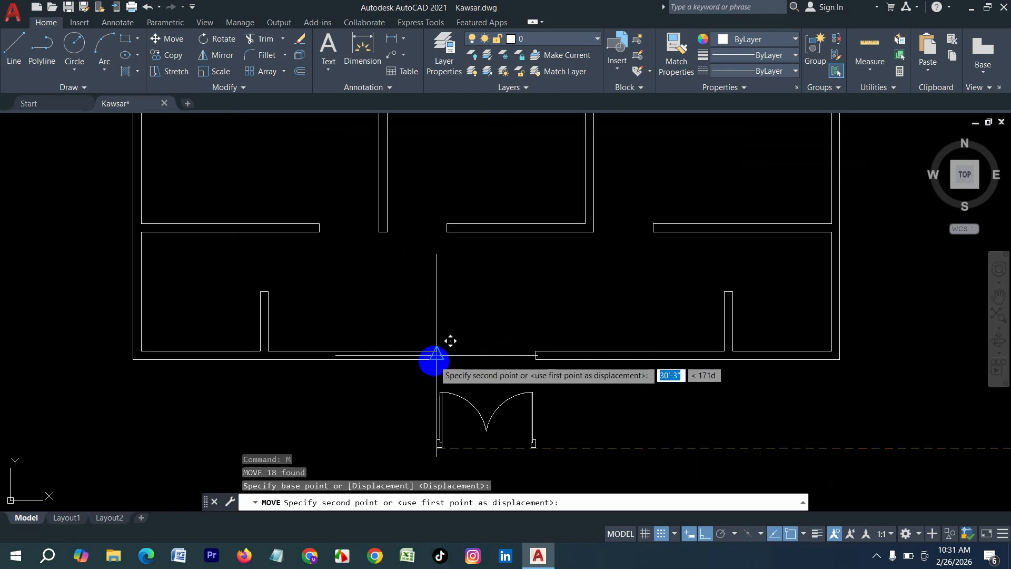
pyautogui.click(437, 362)
pyautogui.scroll(-2, 373, 422)
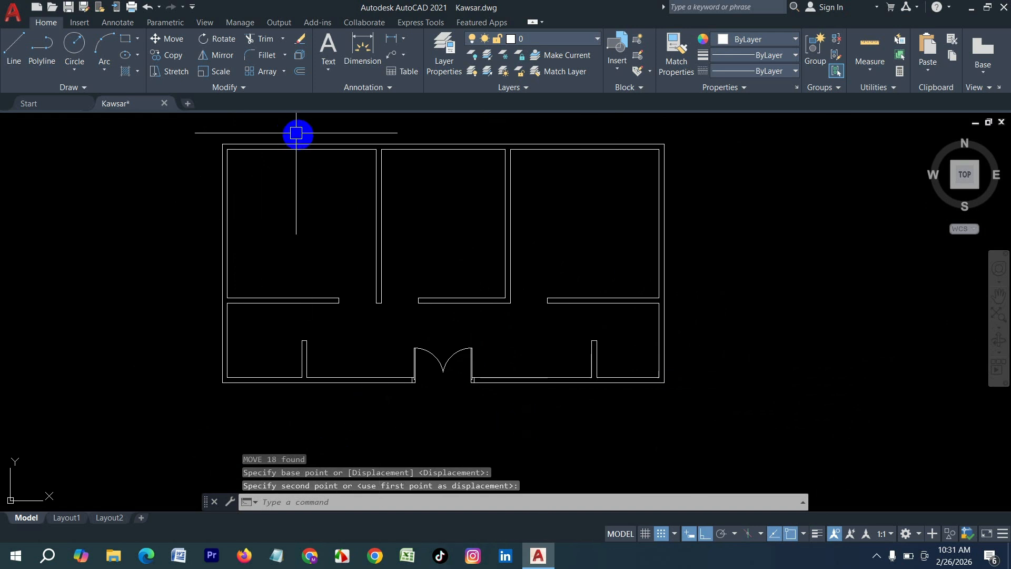
# Step: Draw a vertical line from the midpoint of the upper-left room's top inner wall line up past the outer wall
pyautogui.moveTo(296, 133); pyautogui.dragTo(269, 264, button='middle')
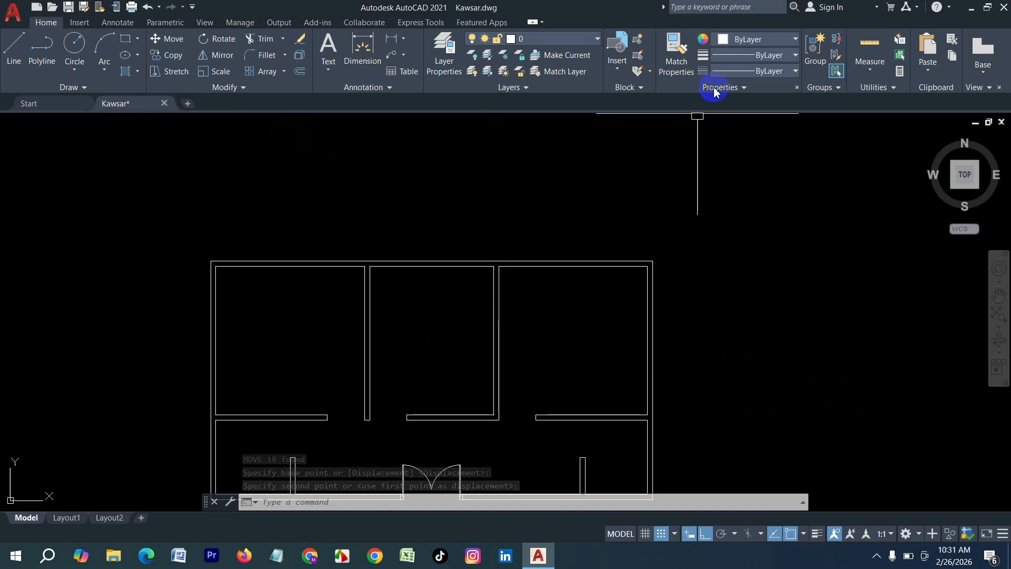
pyautogui.press('l')
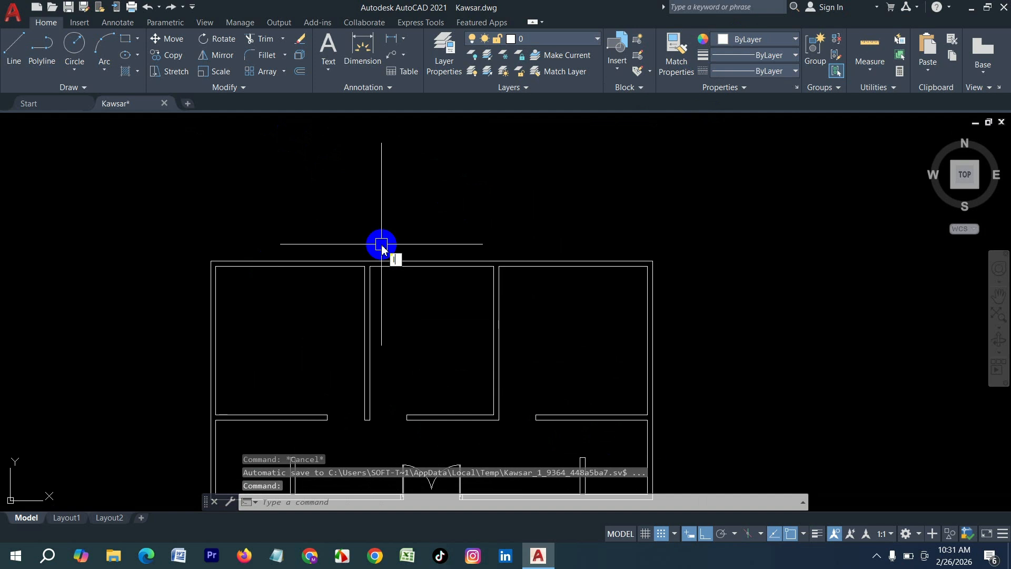
pyautogui.press('Return')
pyautogui.scroll(2, 282, 245)
pyautogui.click(300, 272)
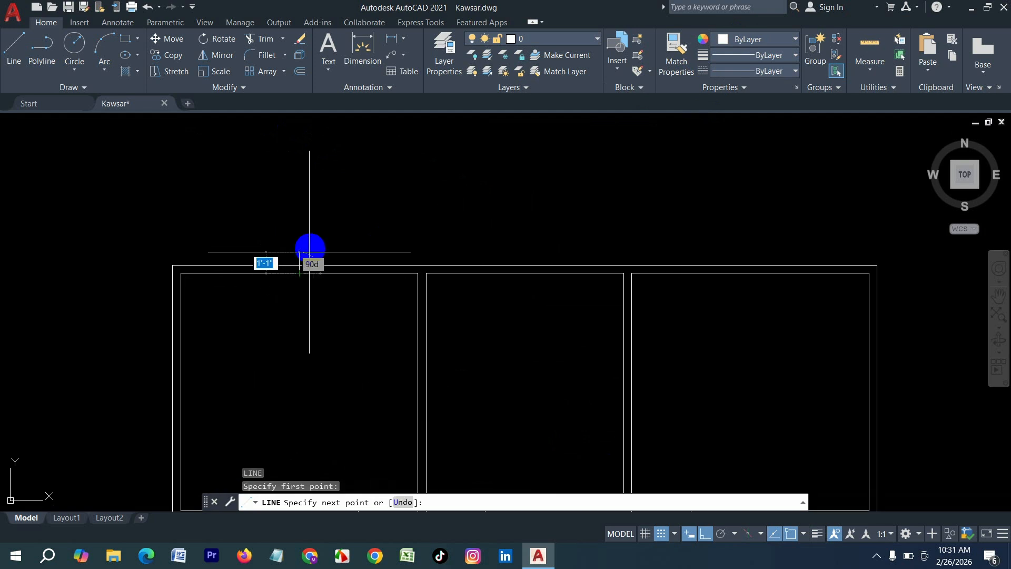
pyautogui.click(314, 201)
pyautogui.press('Return')
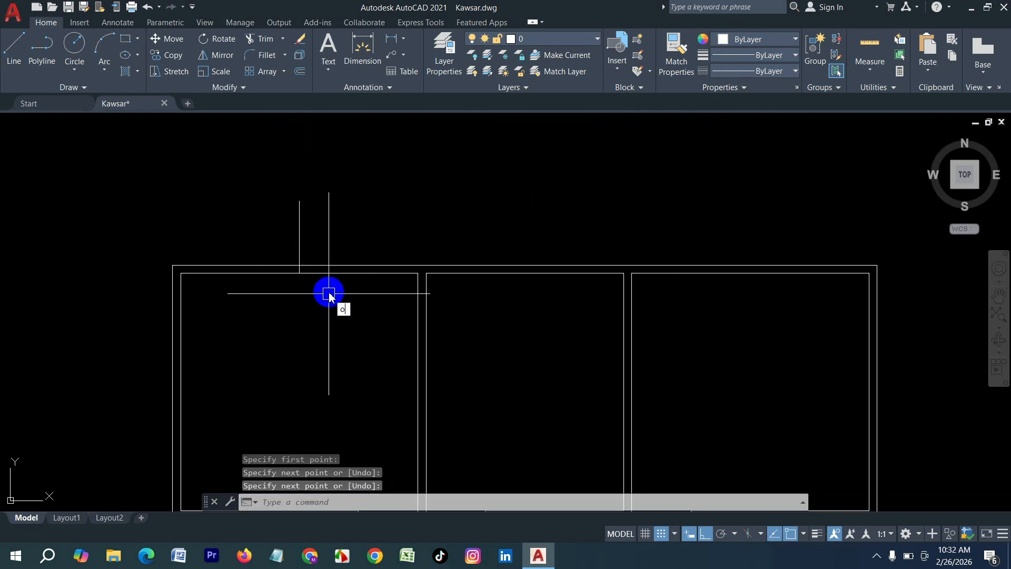
# Step: Offset the vertical line 2'-6" to both sides to mark the window opening
pyautogui.press('Return')
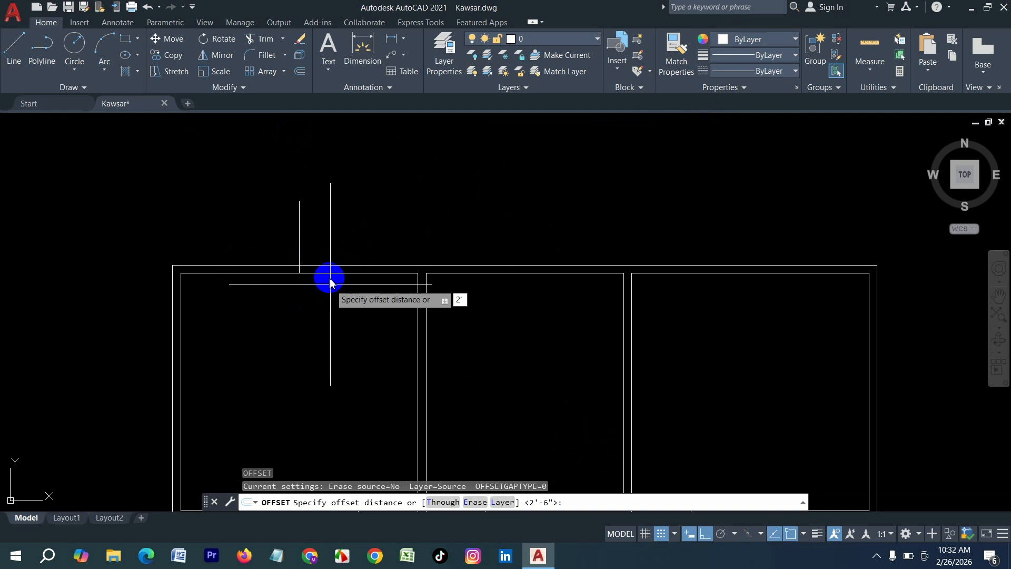
pyautogui.press('Return')
pyautogui.click(298, 241)
pyautogui.click(238, 241)
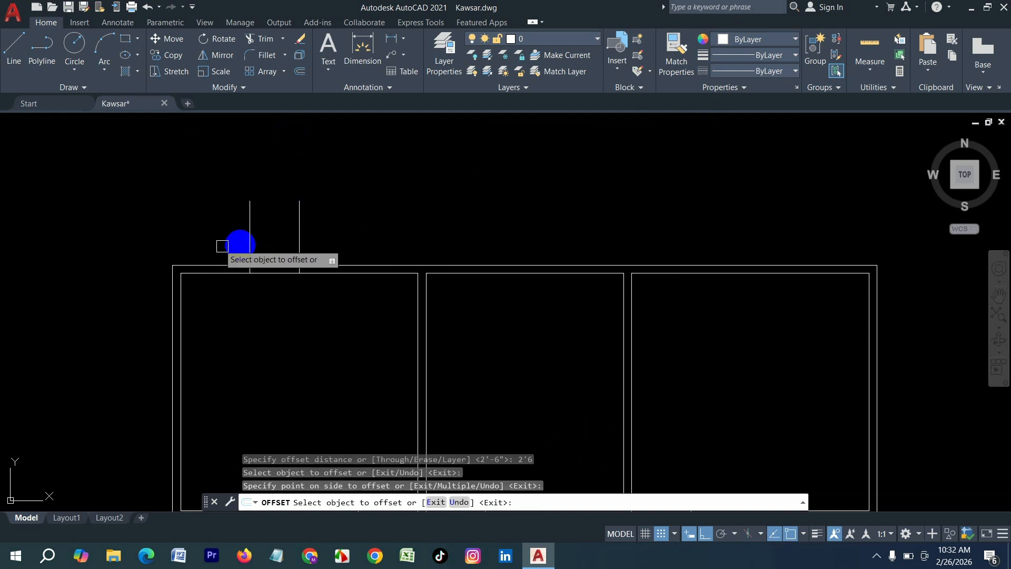
pyautogui.click(298, 240)
pyautogui.click(391, 247)
pyautogui.press('Escape')
# Step: Trim the wall lines between the window markers and remove the centre line and the marker ends above the wall
pyautogui.write('t')
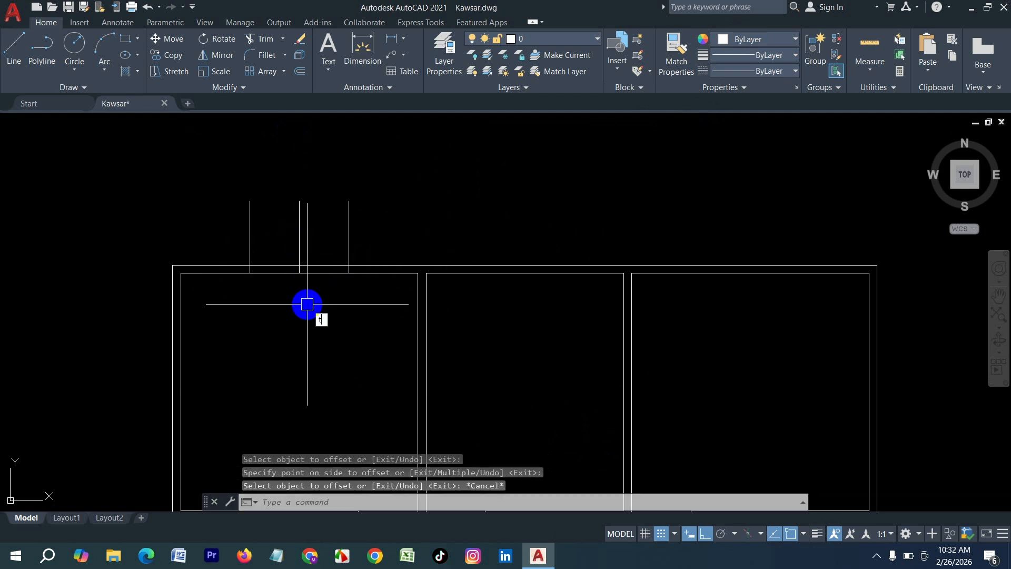
pyautogui.write('r')
pyautogui.press('Return')
pyautogui.scroll(4, 317, 287)
pyautogui.moveTo(327, 271); pyautogui.dragTo(320, 185)
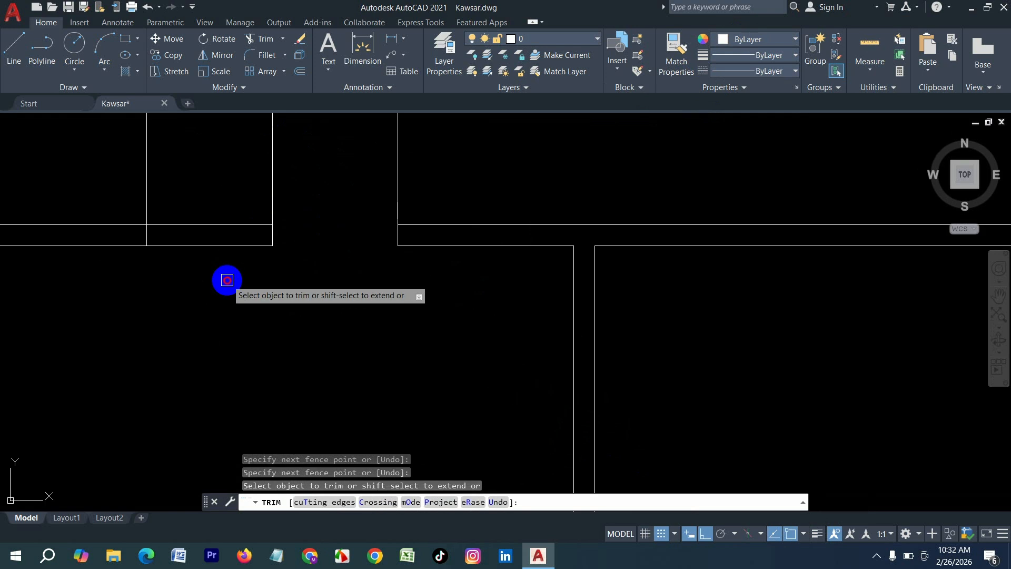
pyautogui.scroll(-4, 253, 340)
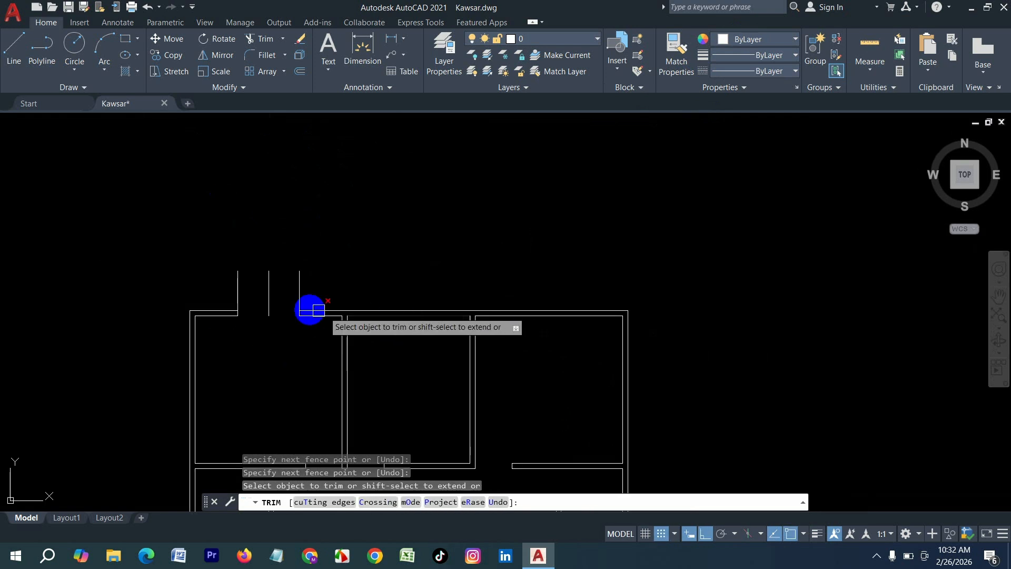
pyautogui.scroll(3, 310, 310)
pyautogui.moveTo(345, 274); pyautogui.dragTo(121, 265)
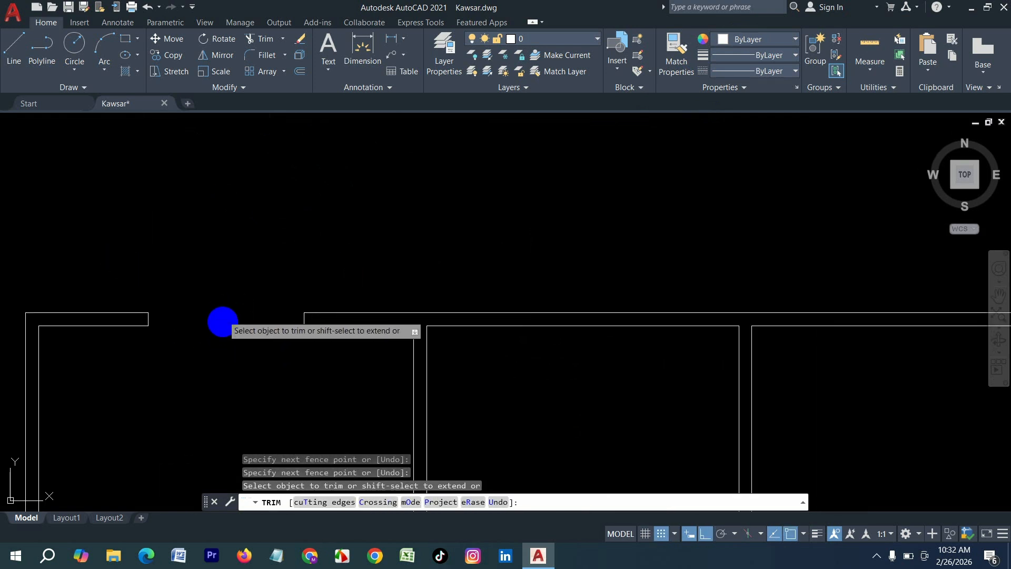
pyautogui.press('Escape')
# Step: Draw a 5' by 5" rectangle across the window opening between opposite corners of the cut wall ends
pyautogui.write('rec')
pyautogui.press('Return')
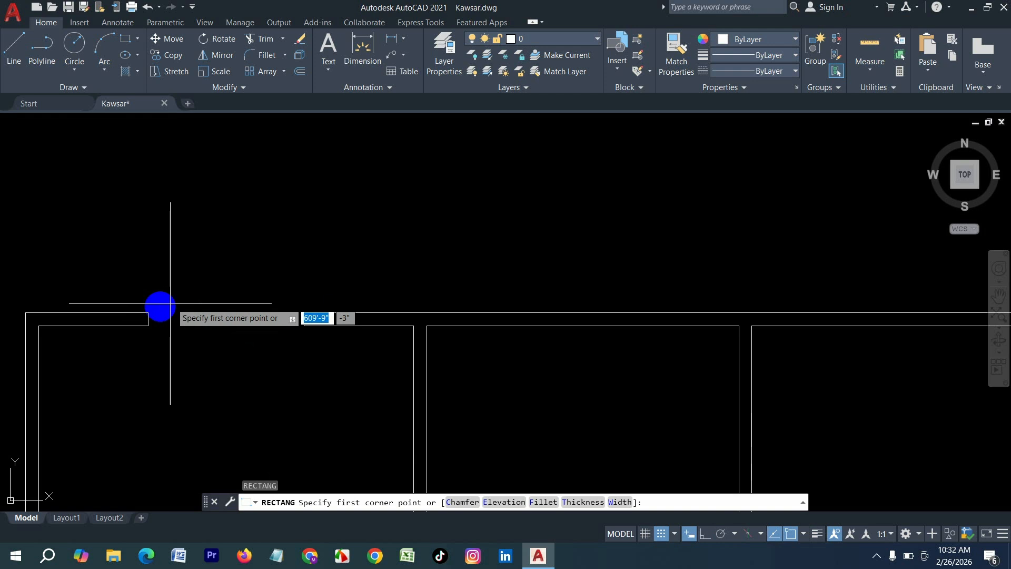
pyautogui.click(148, 313)
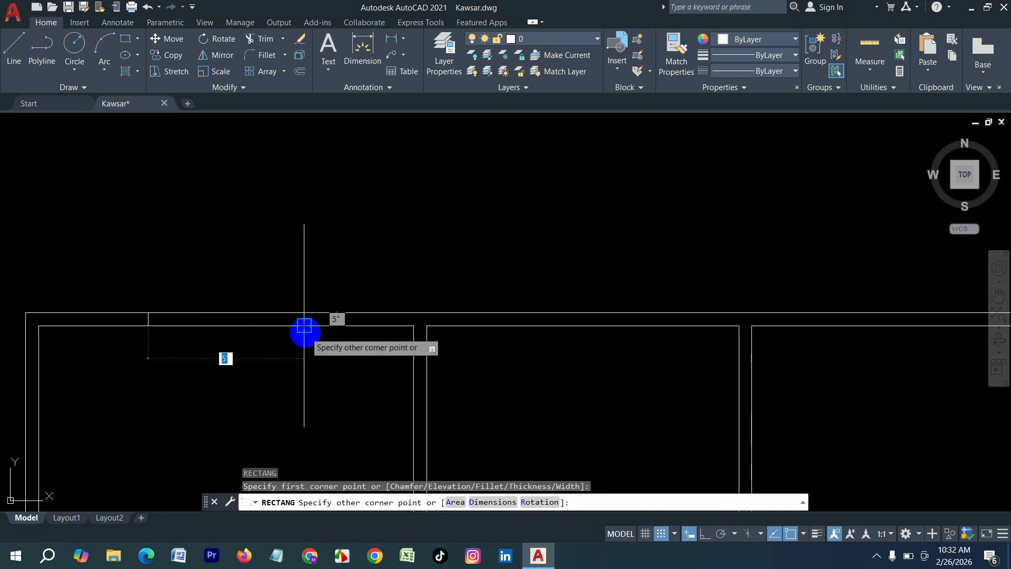
pyautogui.click(304, 326)
# Step: Offset the window rectangle 2" inward
pyautogui.write('o')
pyautogui.press('Return')
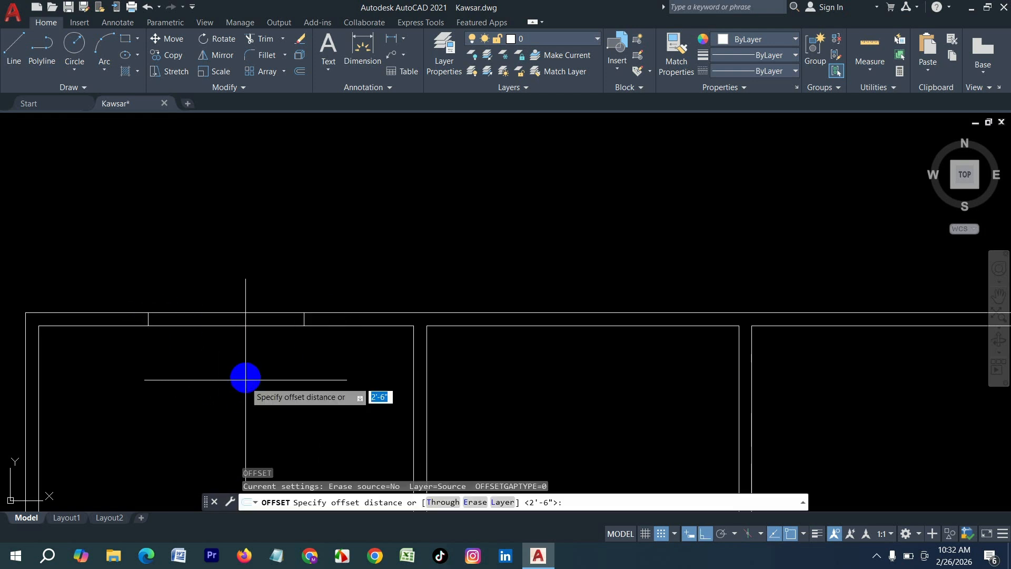
pyautogui.write('2')
pyautogui.press('Return')
pyautogui.scroll(4, 239, 324)
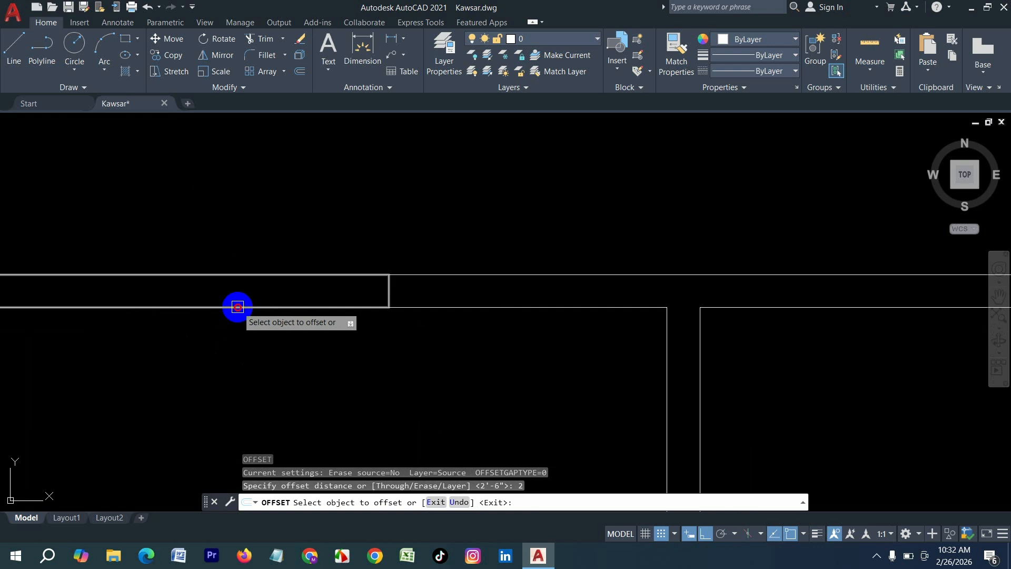
pyautogui.click(237, 306)
pyautogui.click(238, 295)
pyautogui.scroll(-4, 434, 350)
pyautogui.scroll(-4, 384, 309)
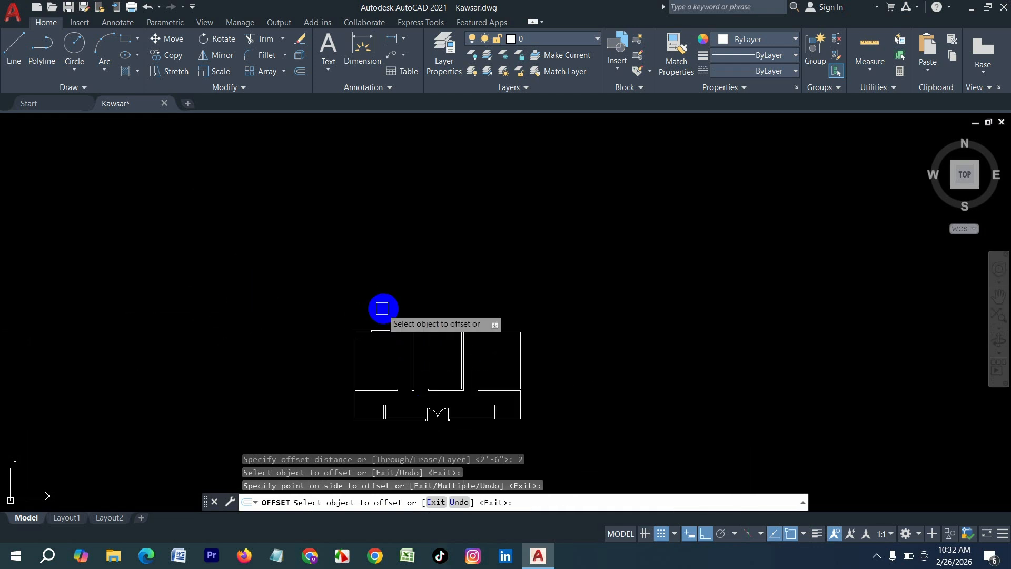
pyautogui.scroll(4, 395, 353)
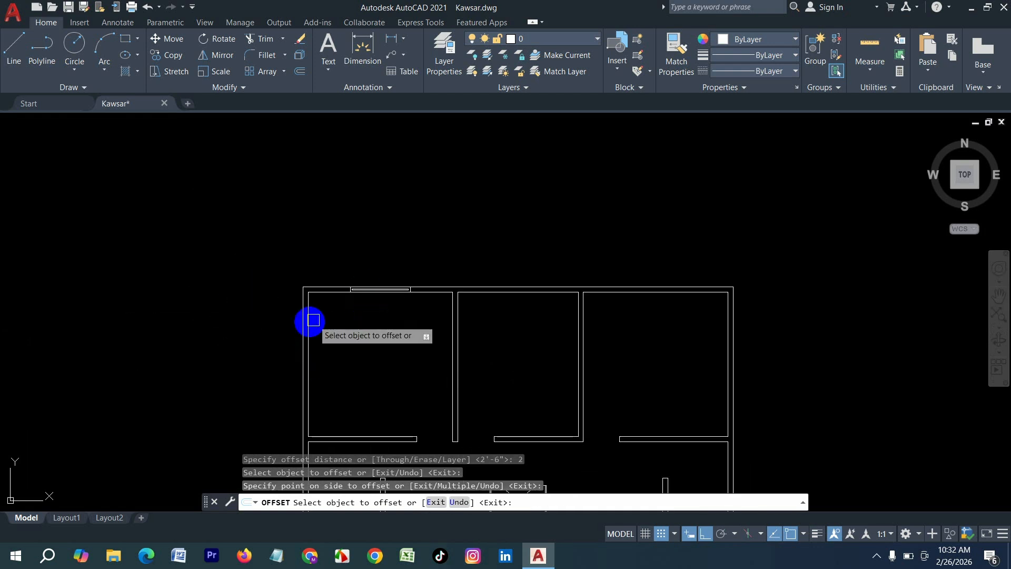
pyautogui.scroll(-2, 703, 341)
pyautogui.scroll(3, 481, 451)
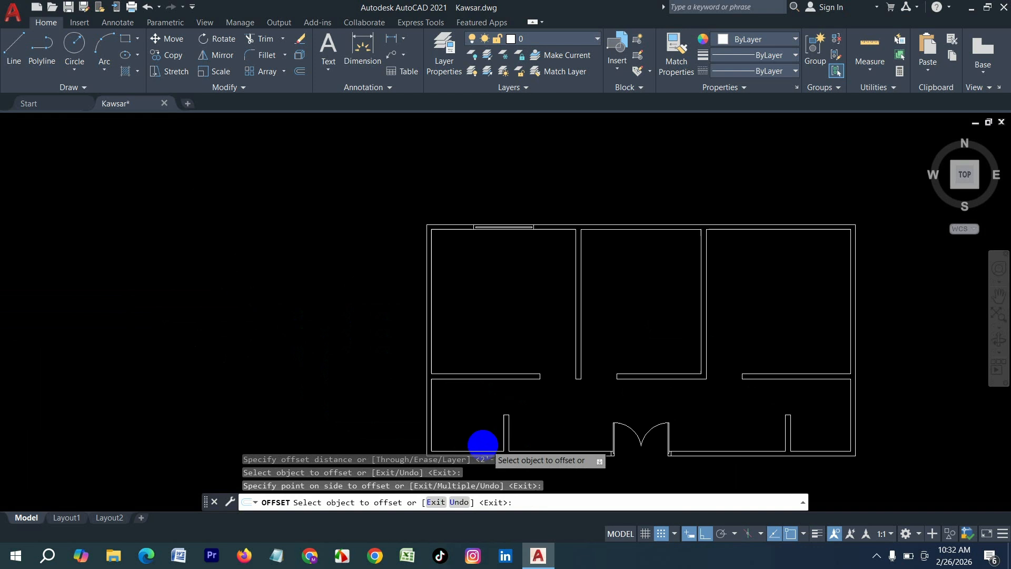
pyautogui.scroll(-5, 401, 388)
pyautogui.scroll(4, 572, 397)
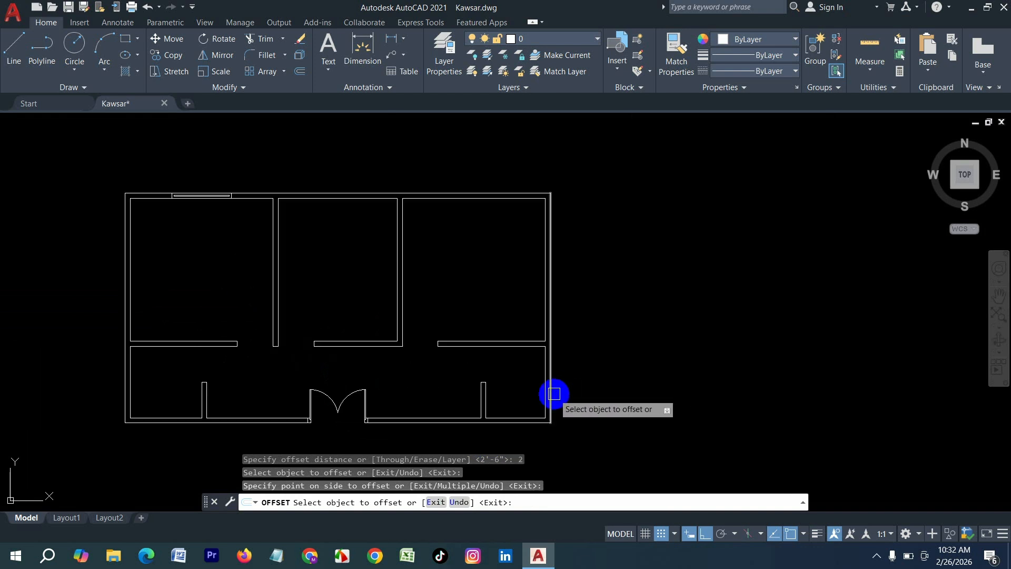
pyautogui.press('Escape')
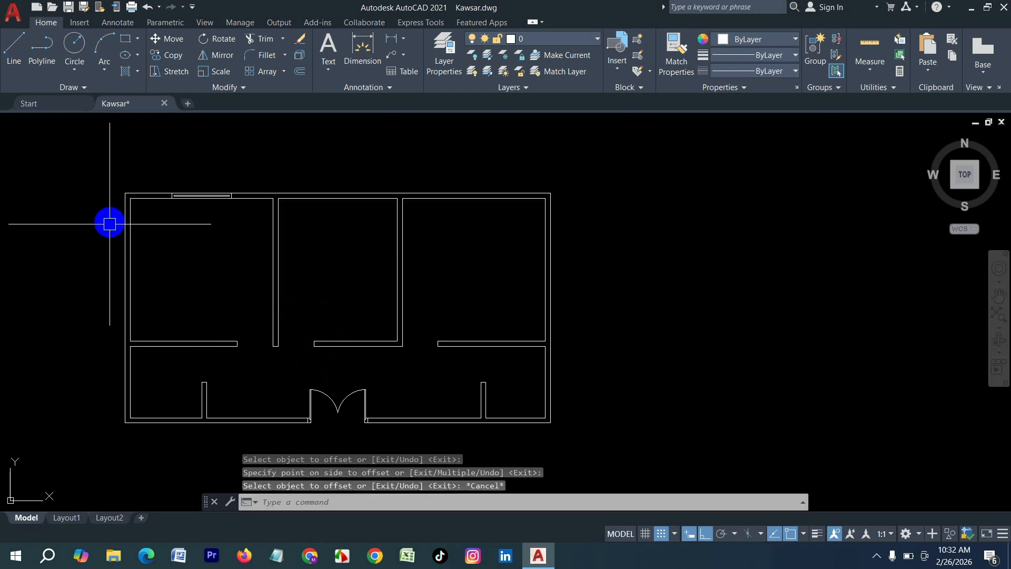
# Step: Add a horizontal linear dimension for the upper-left room's inner width, placed inside the room below the window
pyautogui.scroll(2, 114, 220)
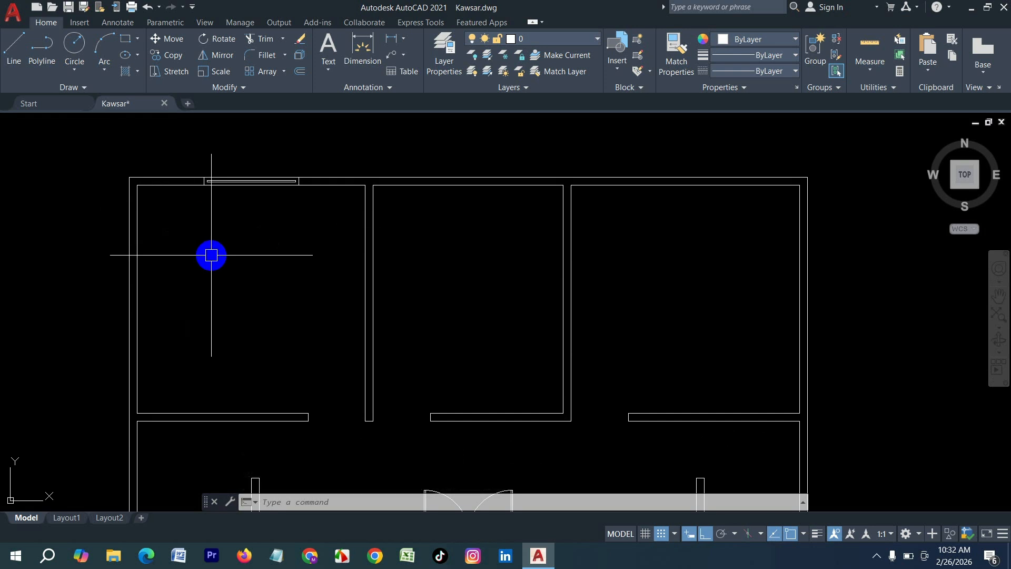
pyautogui.write('dli')
pyautogui.press('Return')
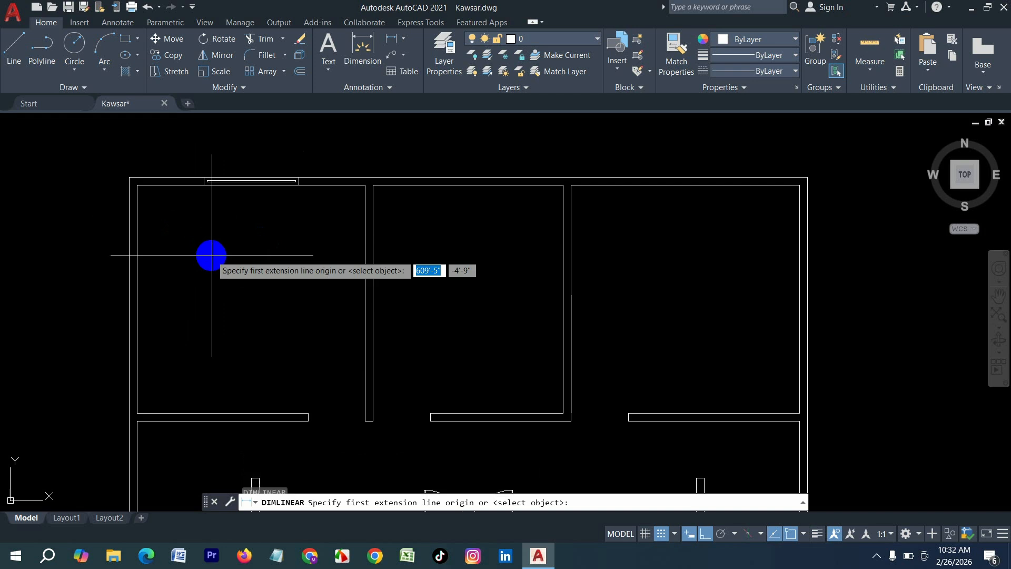
pyautogui.click(137, 186)
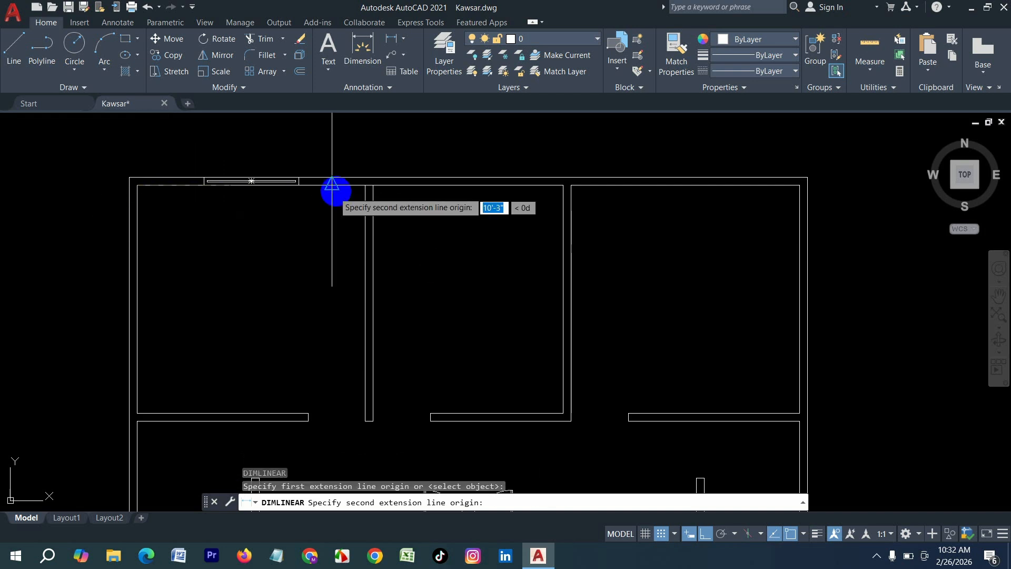
pyautogui.click(366, 185)
pyautogui.click(347, 225)
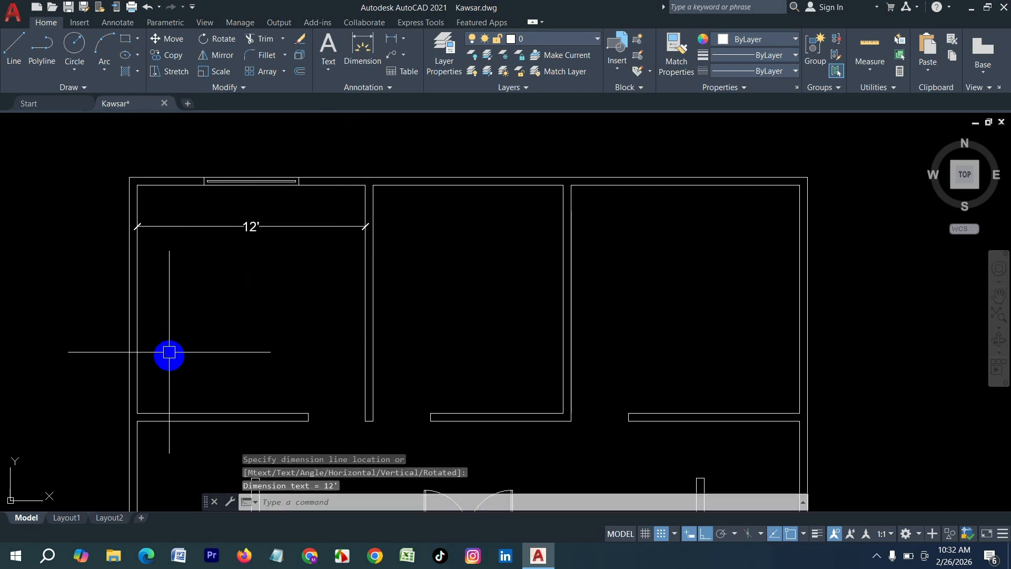